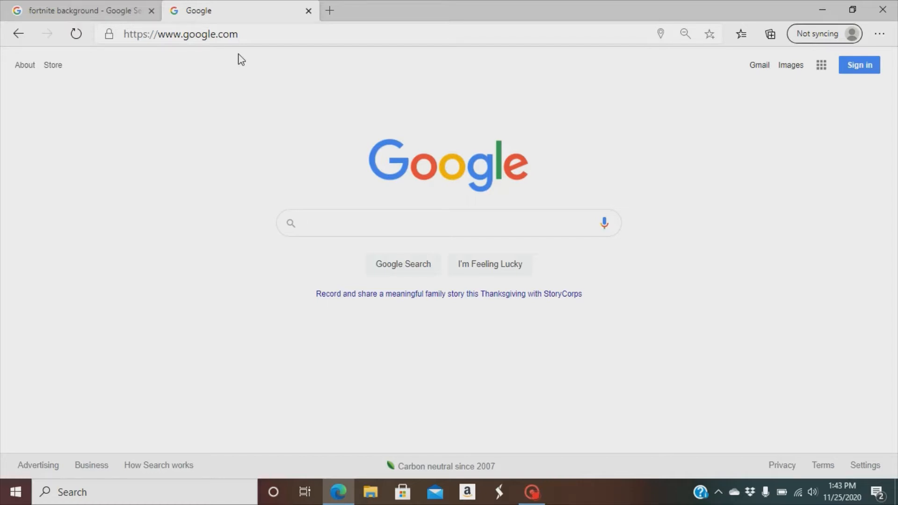
- Go to pixlr.com/old/editor/ and choose to try the replacement editor, Pixlr E
click(246, 33)
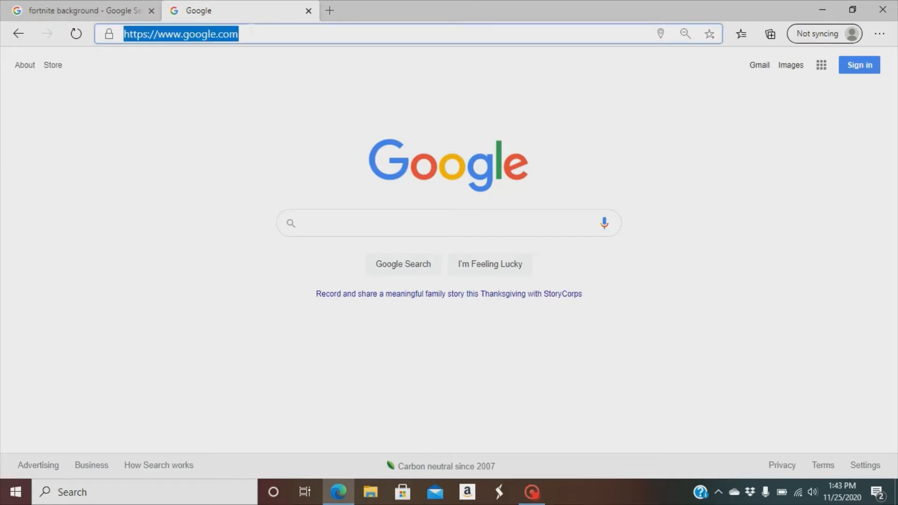
text(pixlr.com/old/editor/)
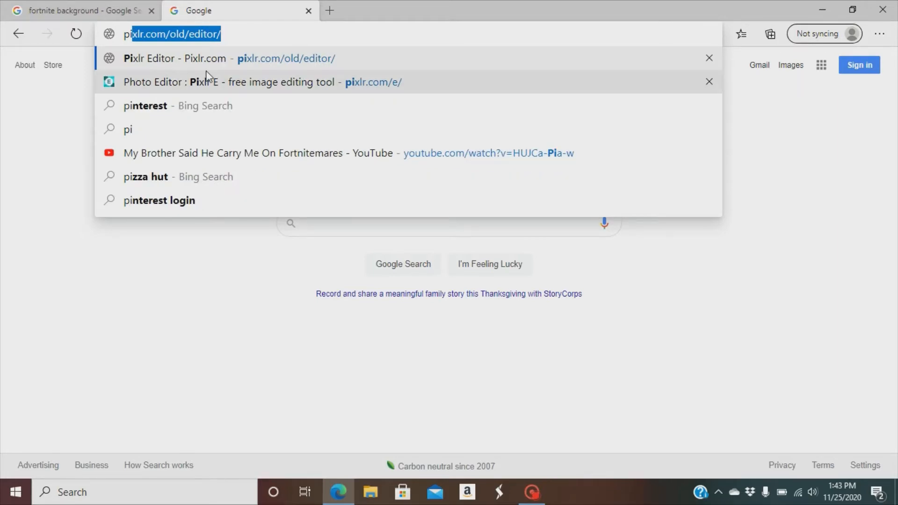
click(206, 66)
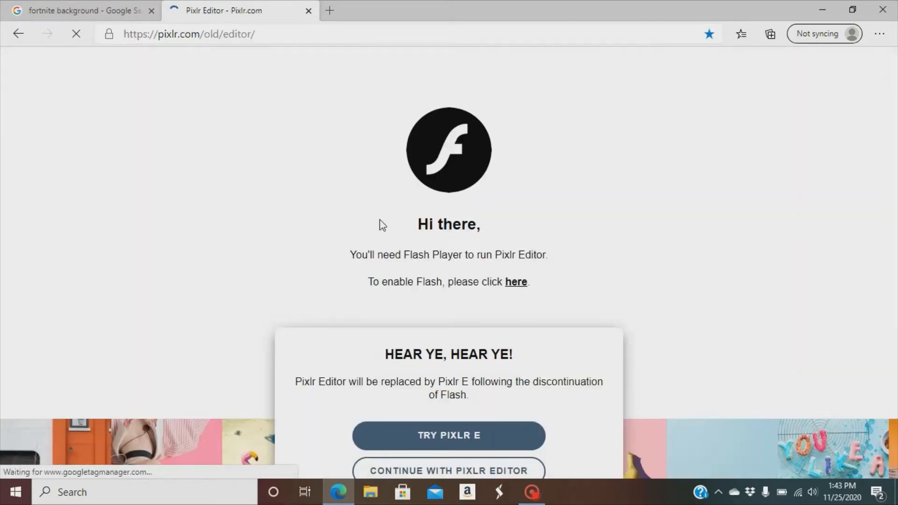
scroll(417, 246, down, 2)
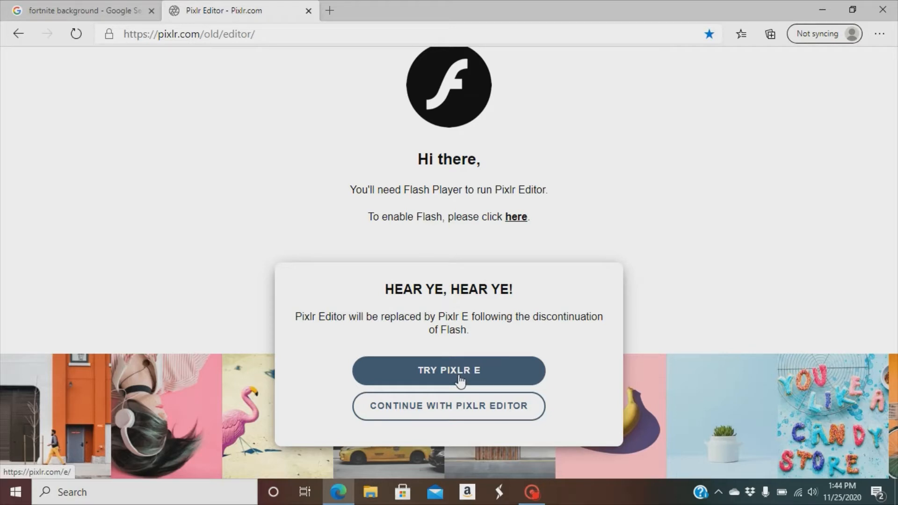
click(437, 379)
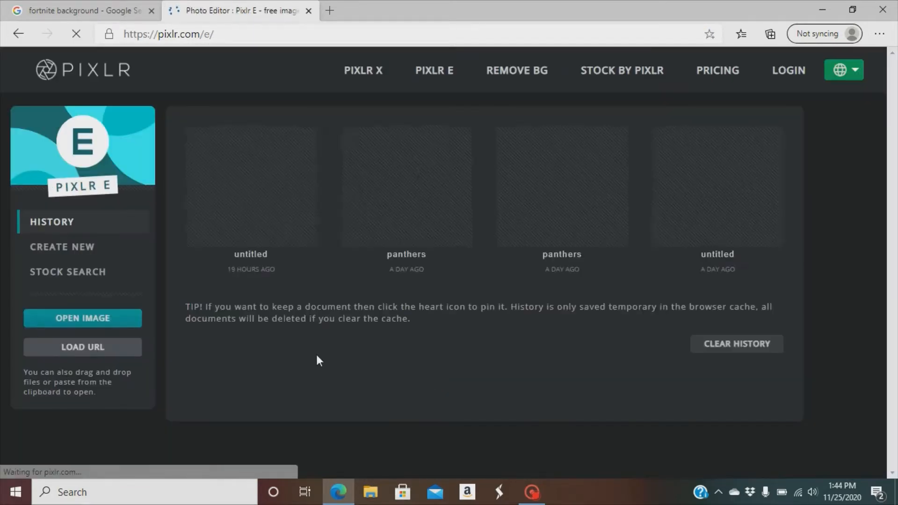
- Start a new blank image and set its size to 2560 by 1440 pixels
click(95, 253)
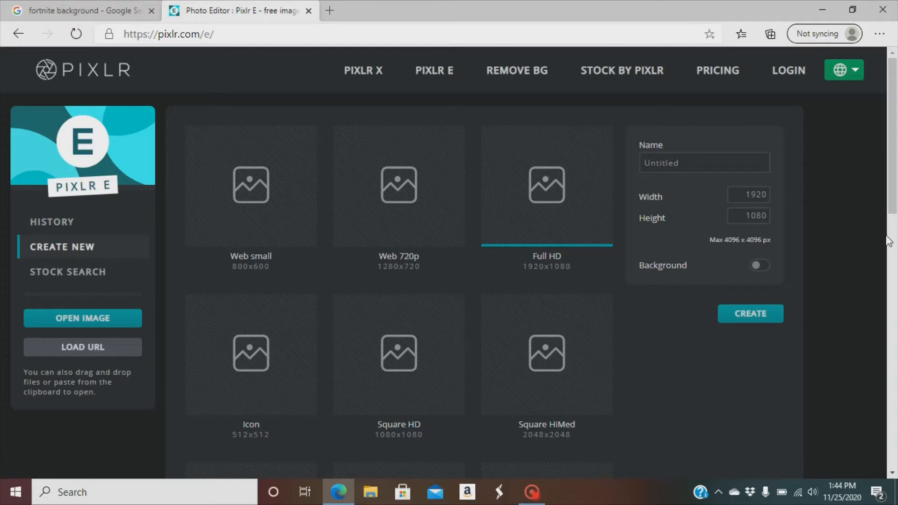
drag(736, 193, 801, 196)
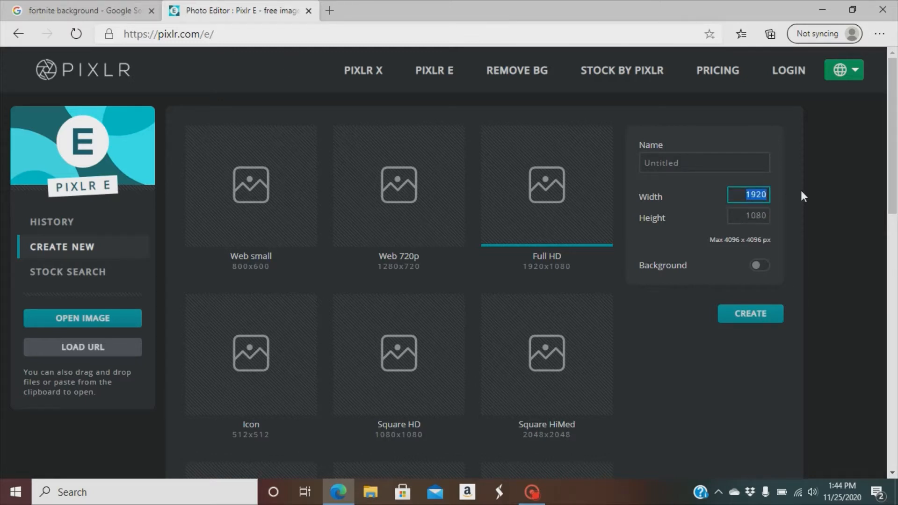
text(2560)
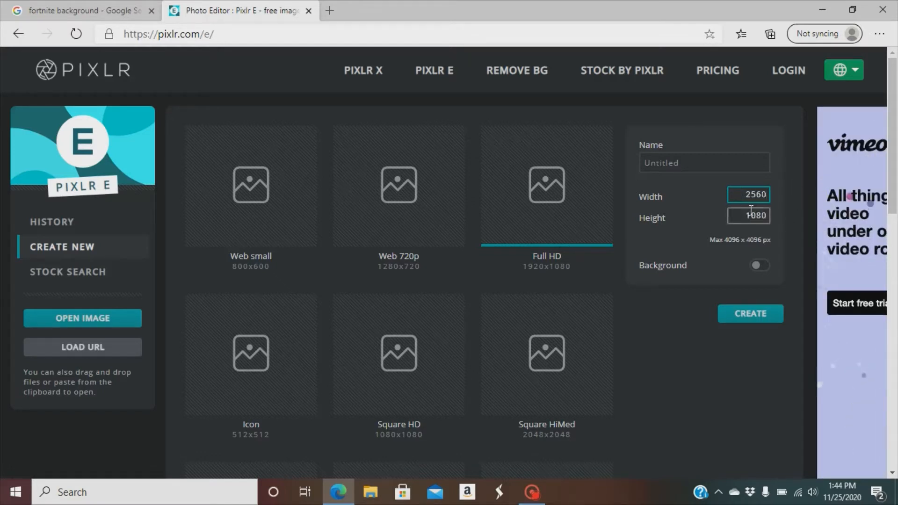
key(Tab)
text(1440)
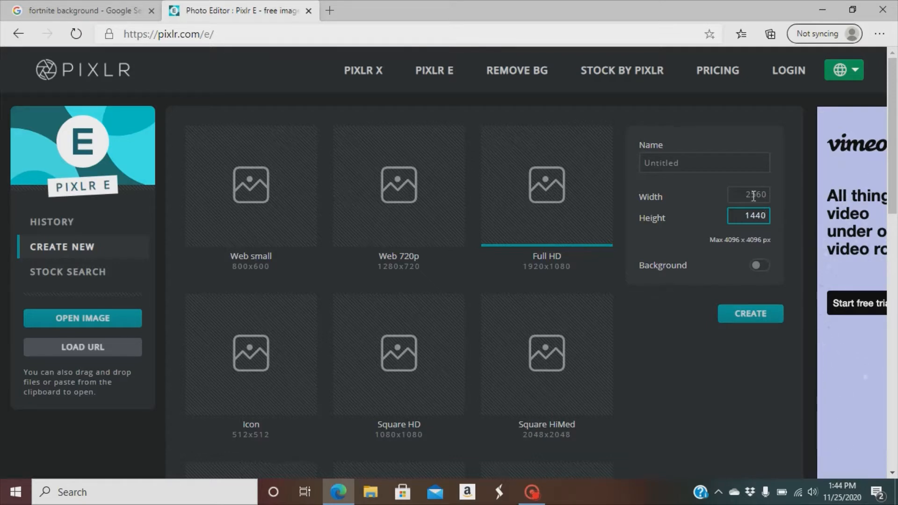
- Name the new image "fortnie" and create it with the background left off
double_click(685, 164)
text(f)
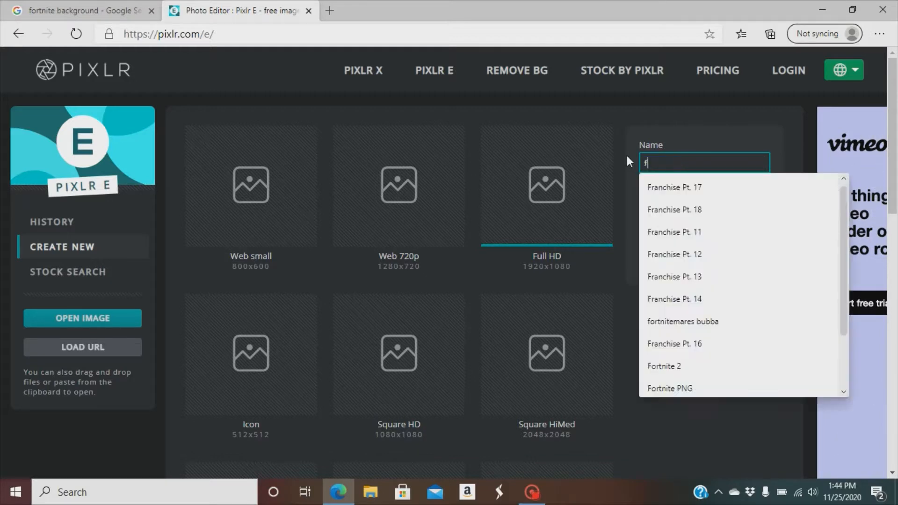
text(ortnie)
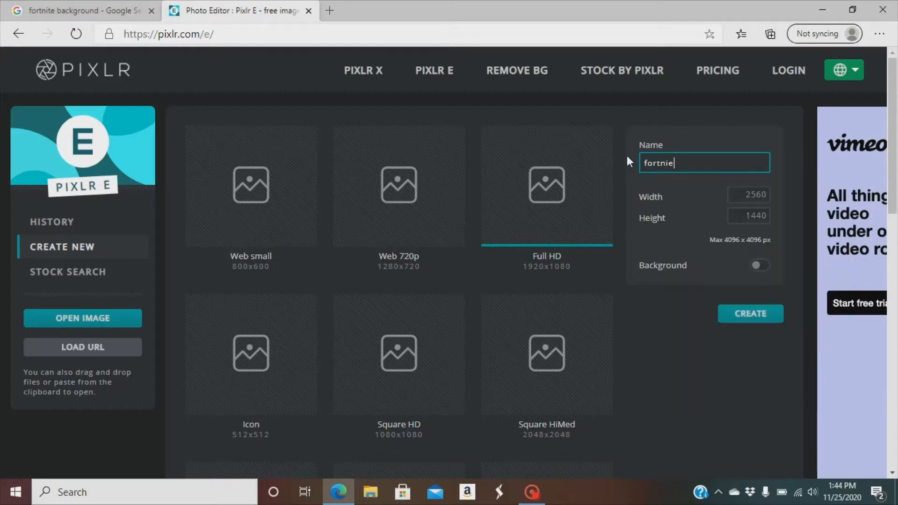
click(766, 318)
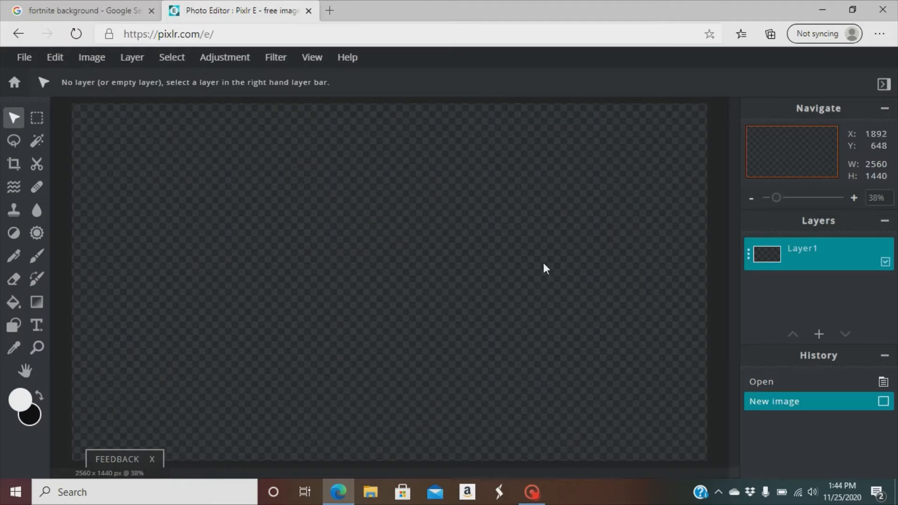
scroll(529, 294, down, 1)
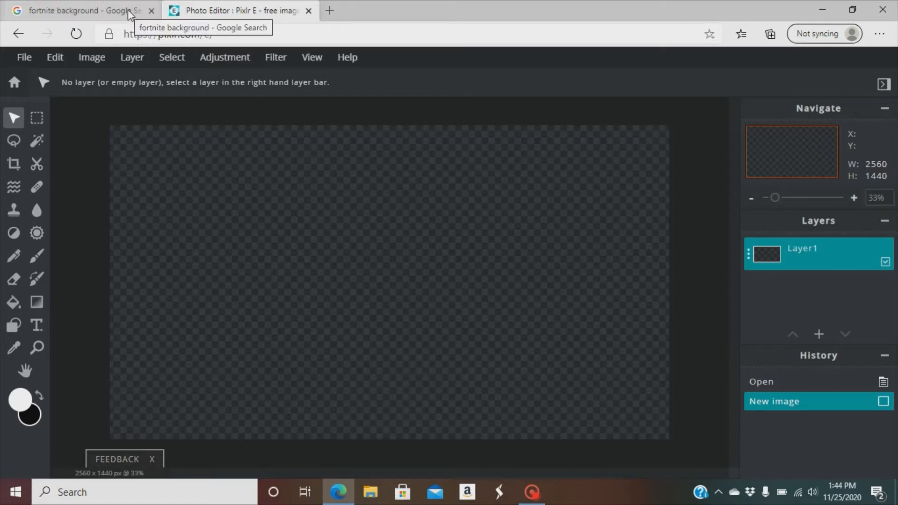
- Open Google in a new browser tab and search its images for "fortnite background"
click(330, 11)
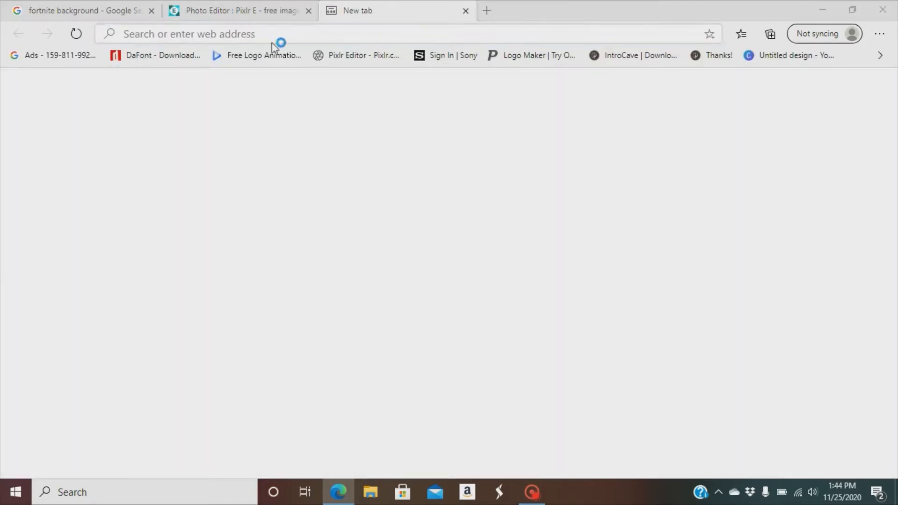
text(google.com)
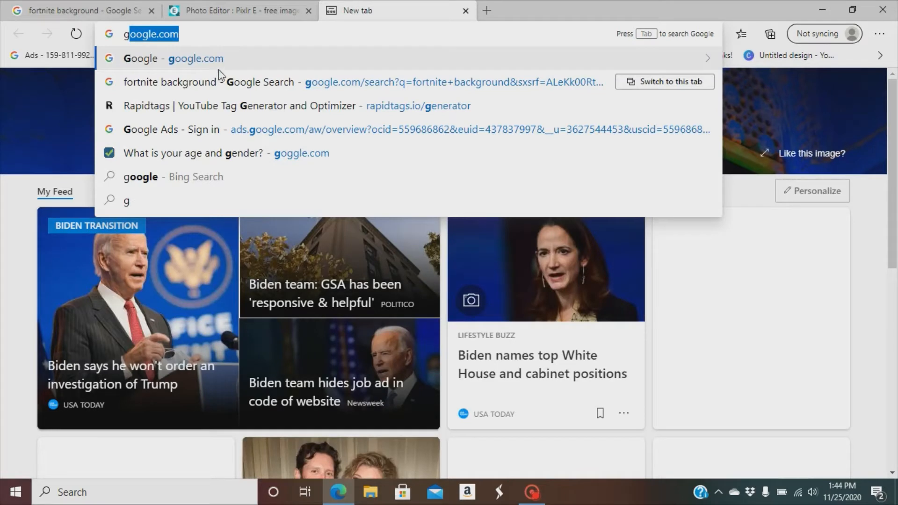
click(227, 59)
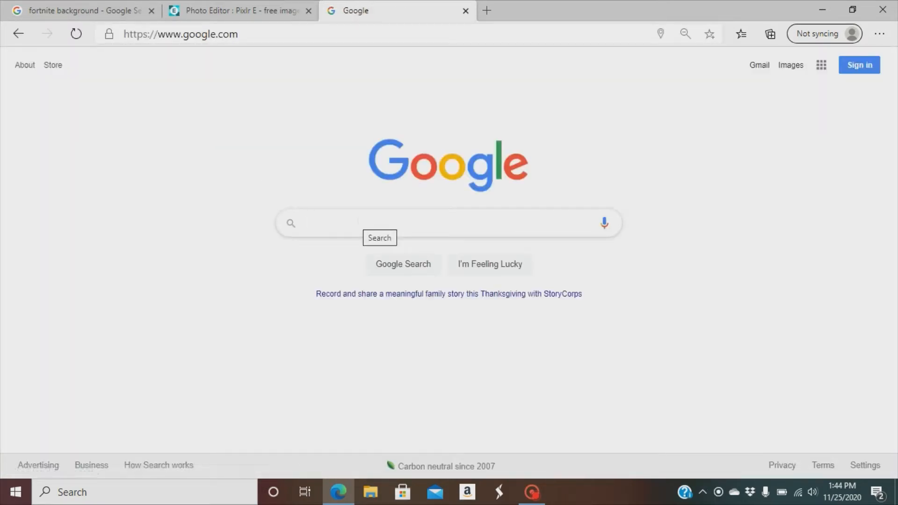
text(f)
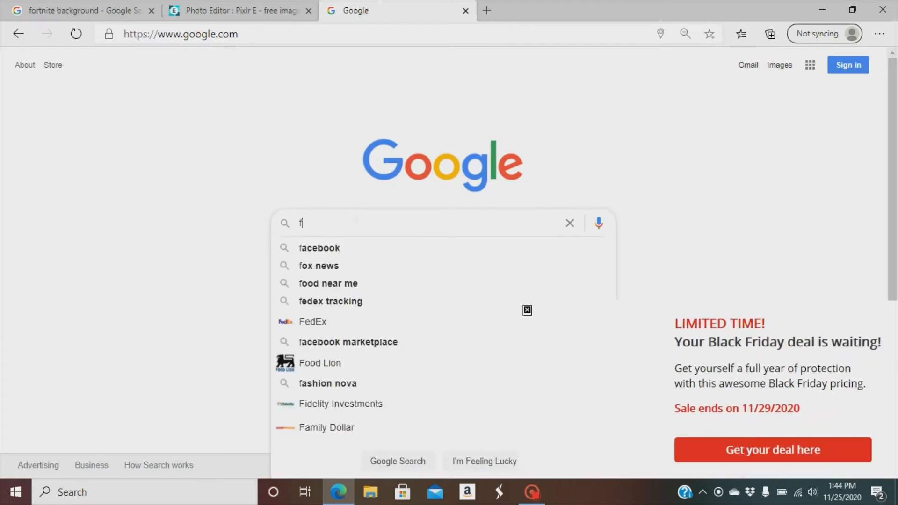
text(ortnit)
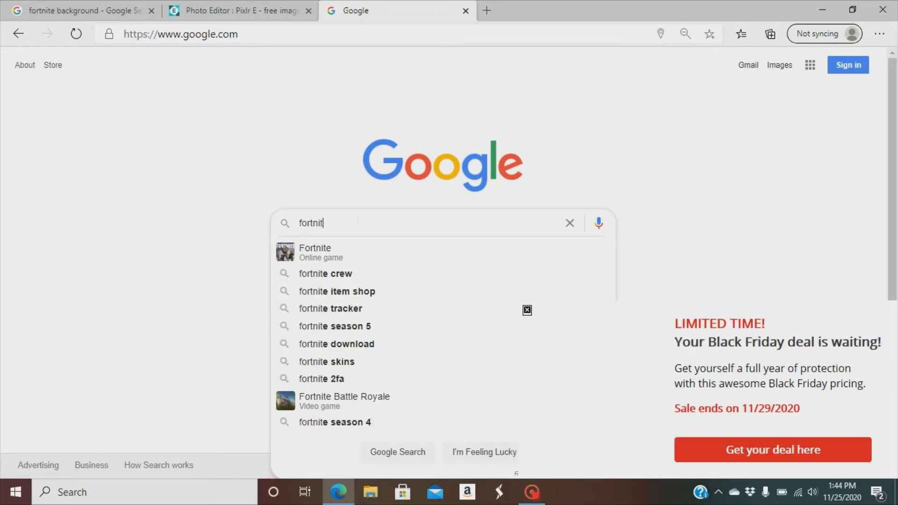
text(e ba)
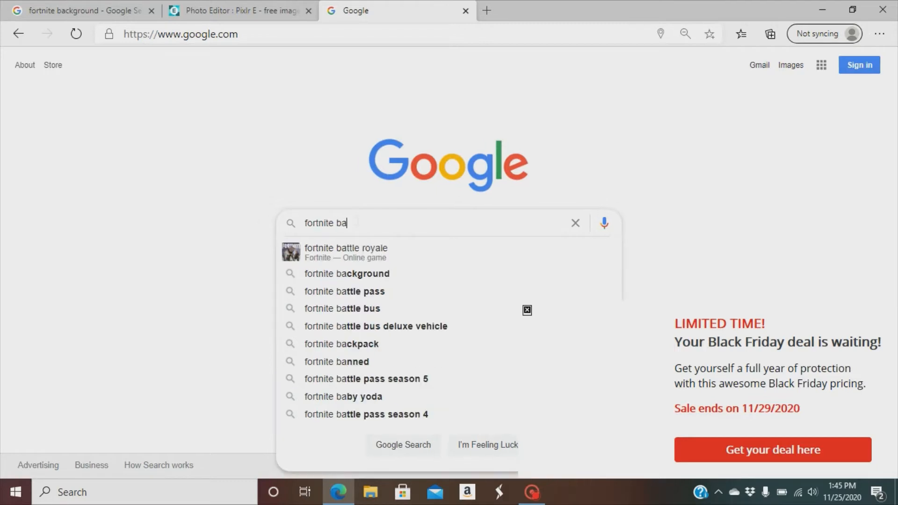
text(ck)
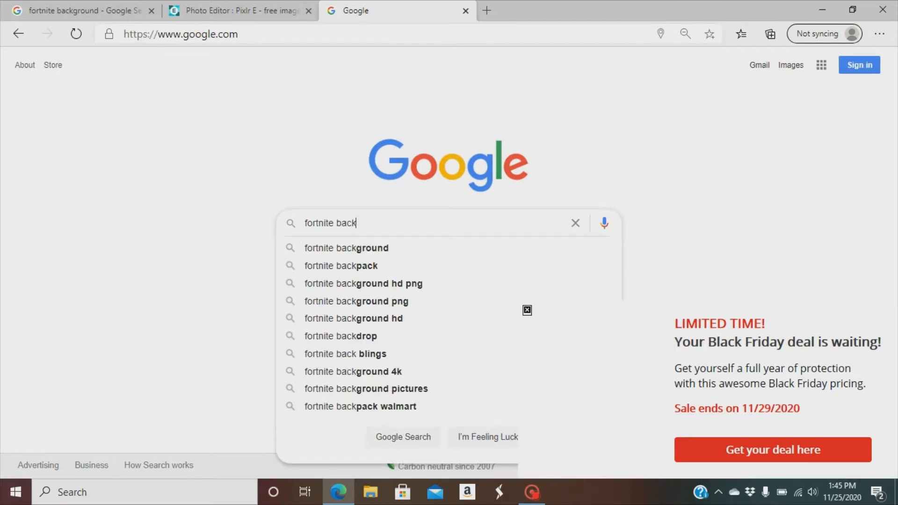
click(380, 248)
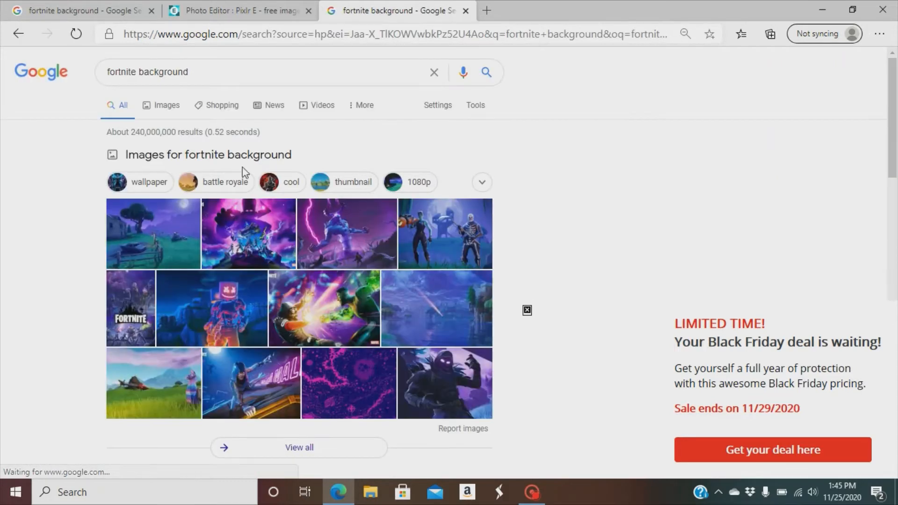
click(171, 105)
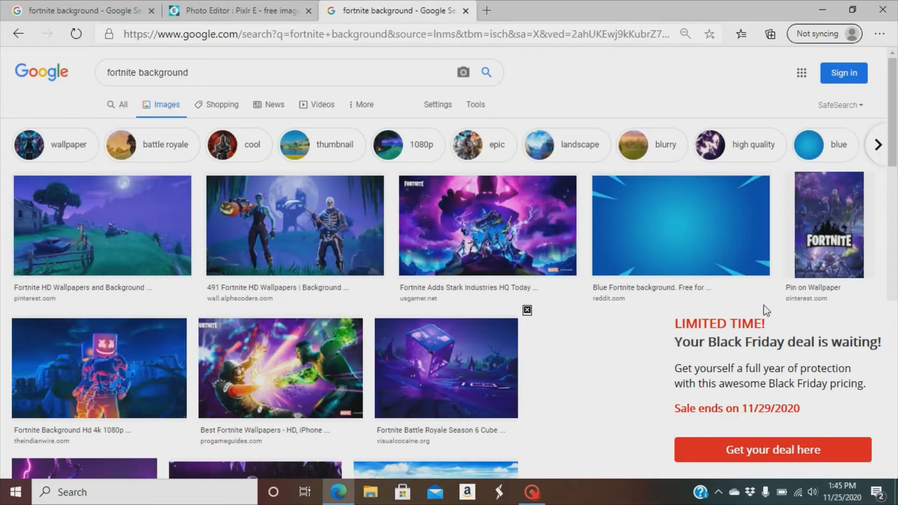
- Clear the Black Friday pop-up covering the image results and close the McAfee page it opens
click(527, 310)
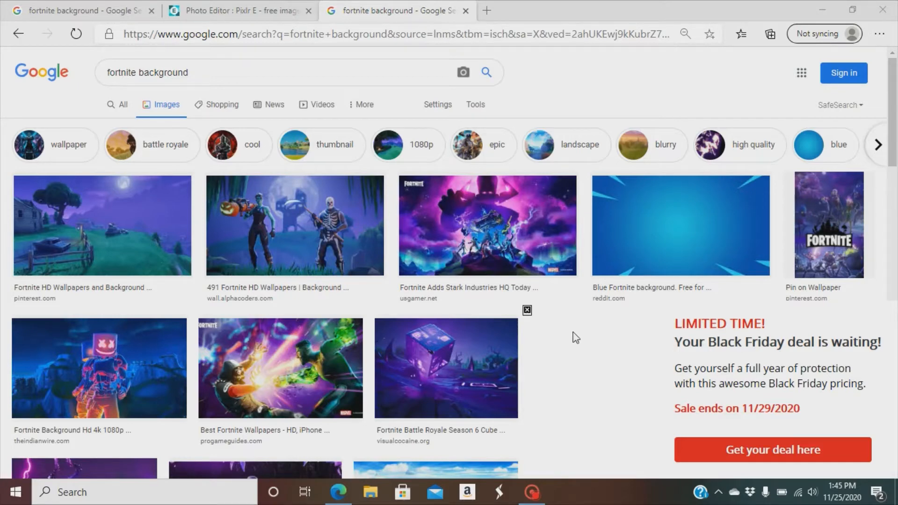
scroll(593, 304, down, 3)
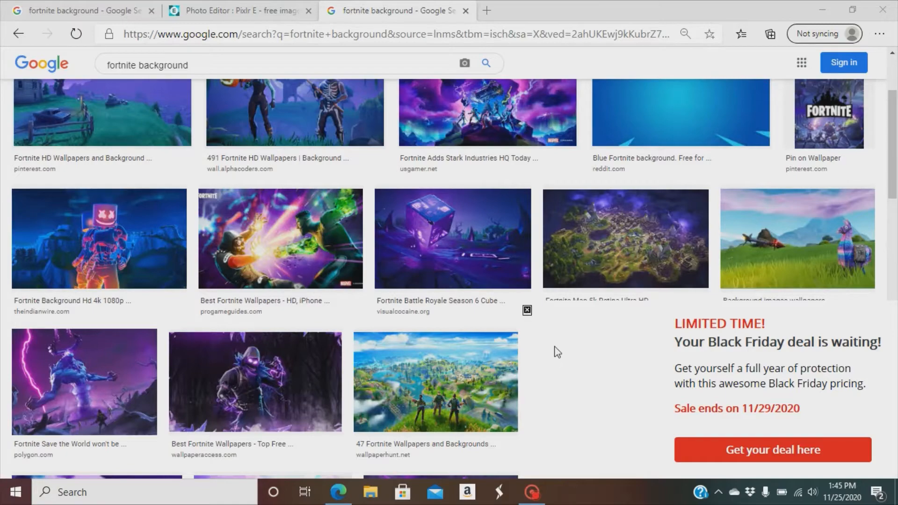
scroll(555, 353, down, 5)
scroll(567, 305, up, 6)
scroll(547, 256, down, 4)
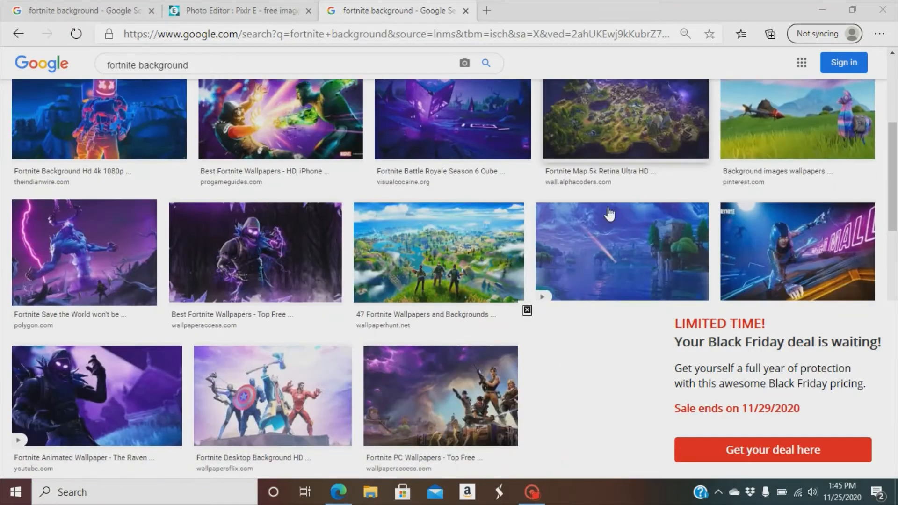
drag(818, 341, 673, 343)
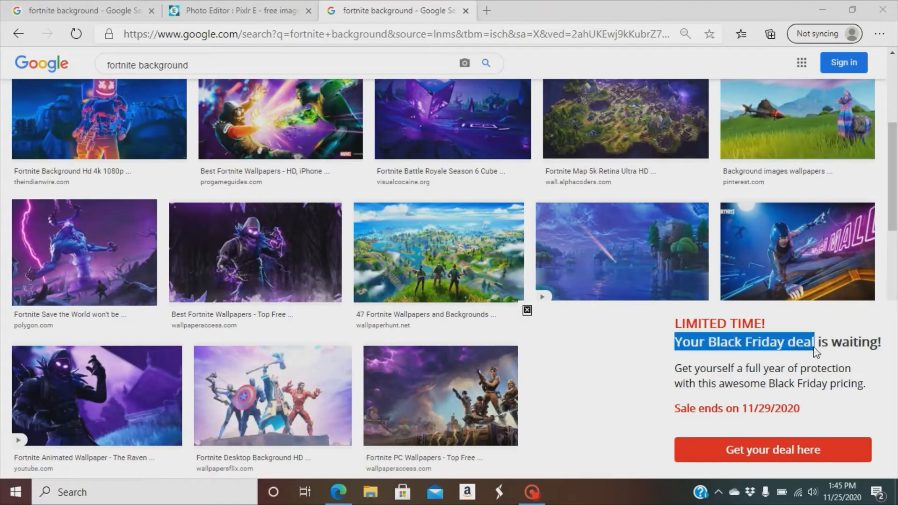
click(816, 353)
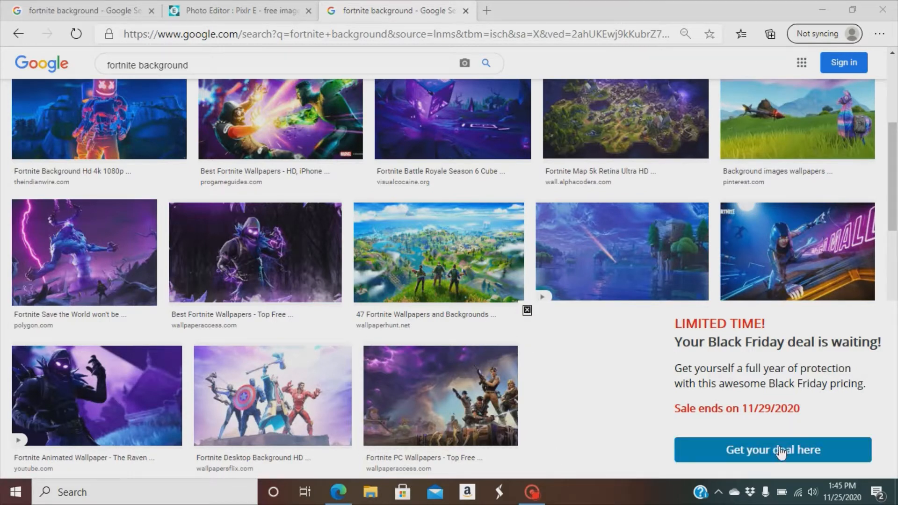
scroll(328, 178, down, 5)
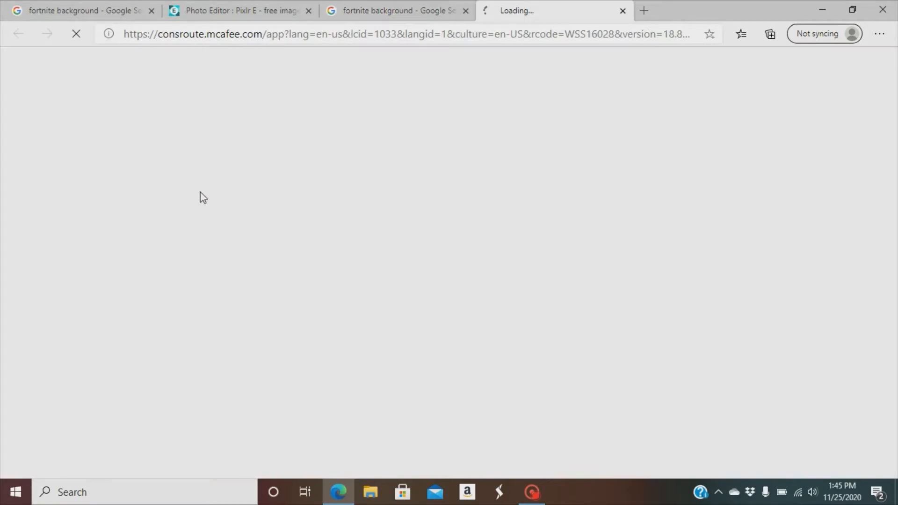
click(388, 10)
click(623, 10)
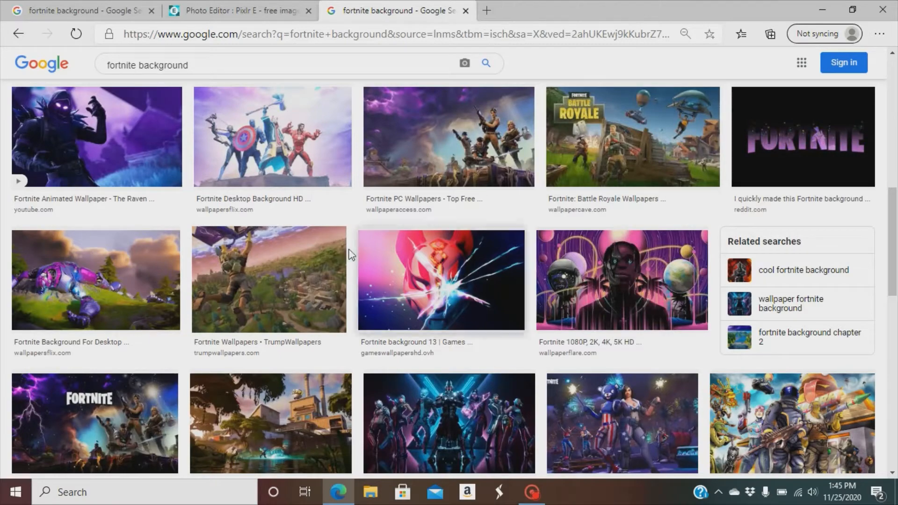
- Look through the Fortnite background image results for a scenery picture that suits the canvas
scroll(321, 292, down, 5)
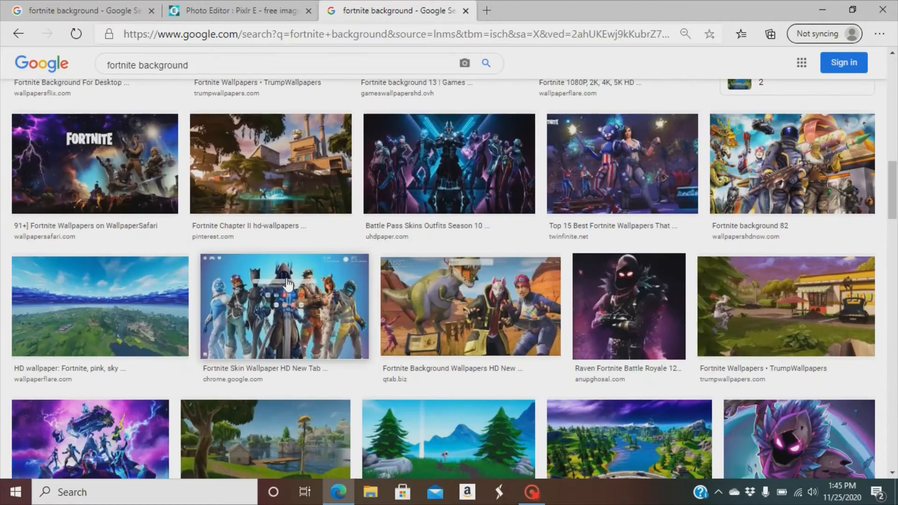
scroll(674, 179, down, 8)
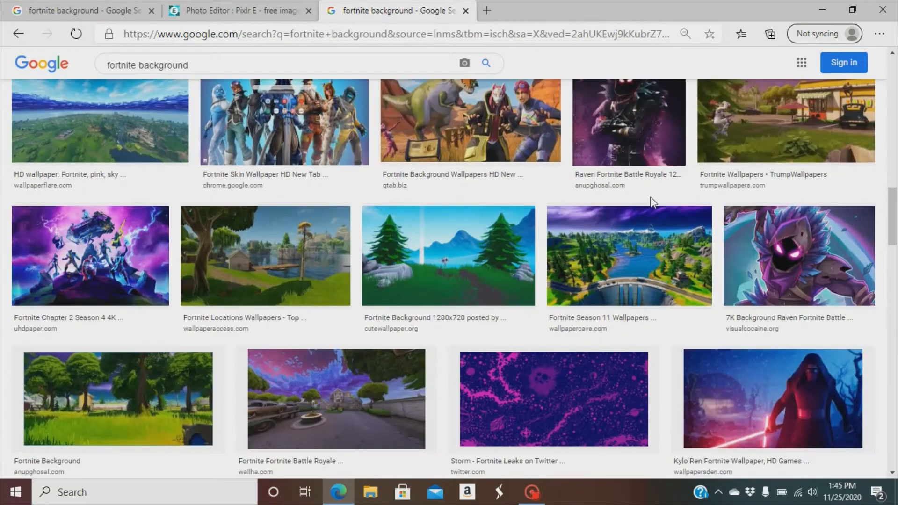
scroll(169, 210, down, 8)
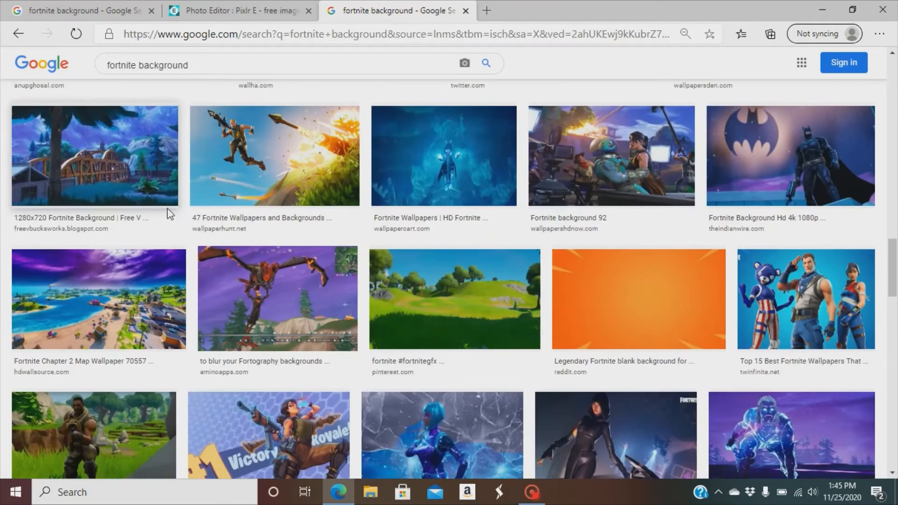
scroll(168, 211, down, 7)
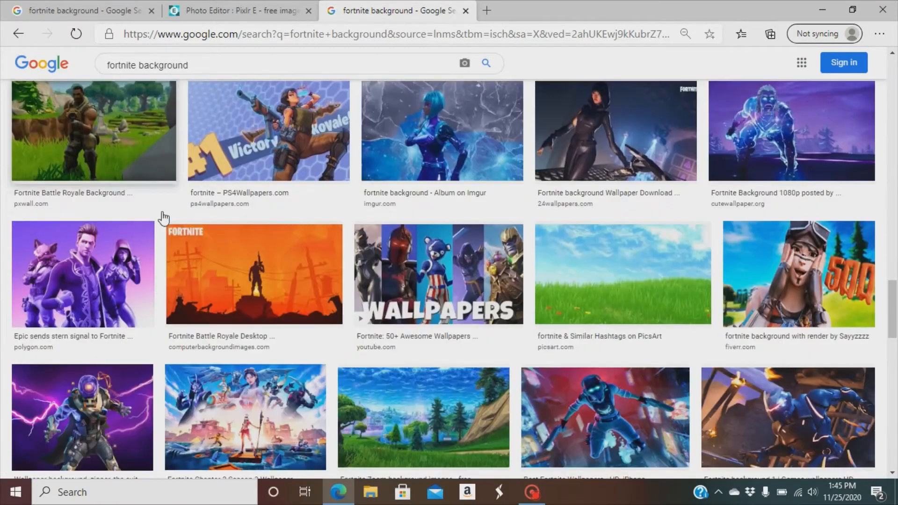
scroll(179, 210, down, 10)
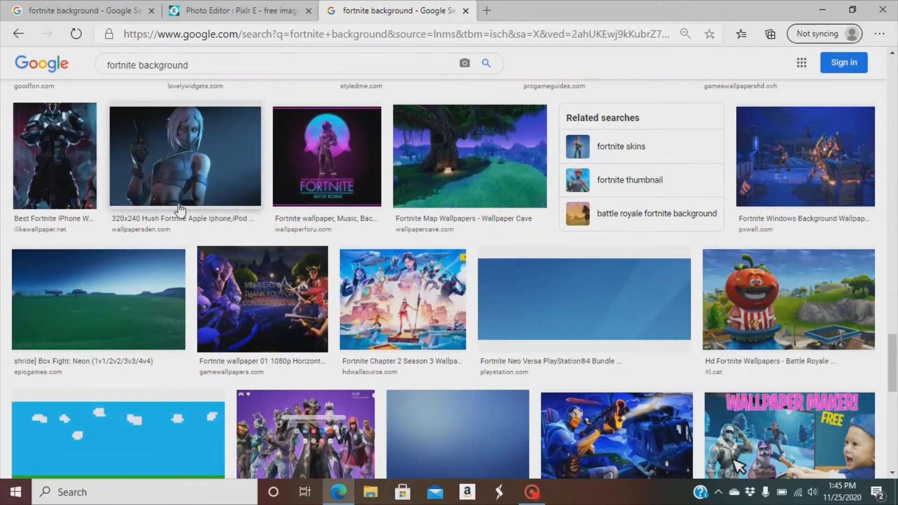
scroll(182, 211, down, 6)
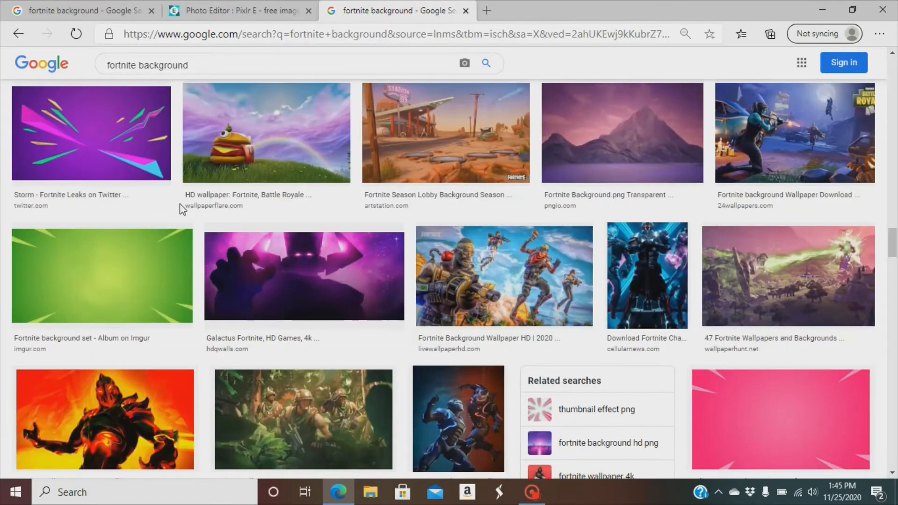
scroll(181, 210, down, 3)
scroll(182, 209, down, 4)
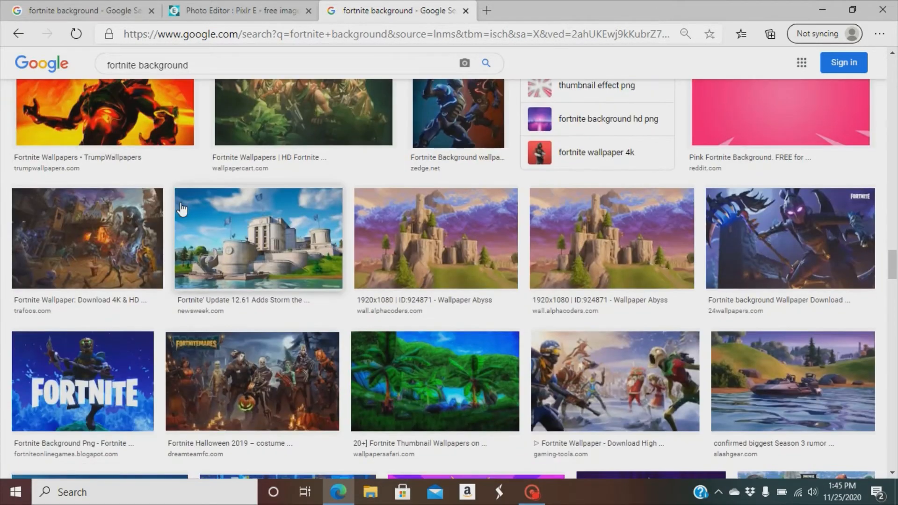
scroll(182, 209, down, 2)
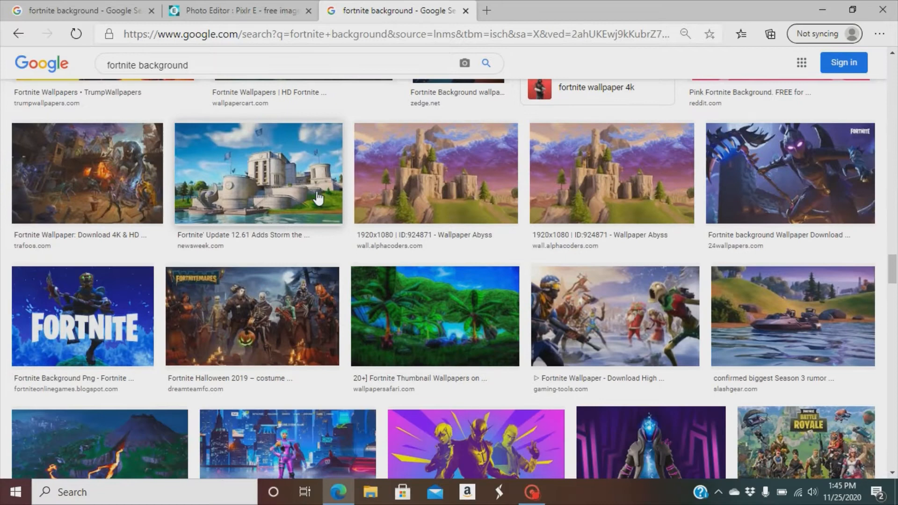
- Browse the scenery pictures and preview the Steam Workshop Fortnite Loot Lake image
click(452, 182)
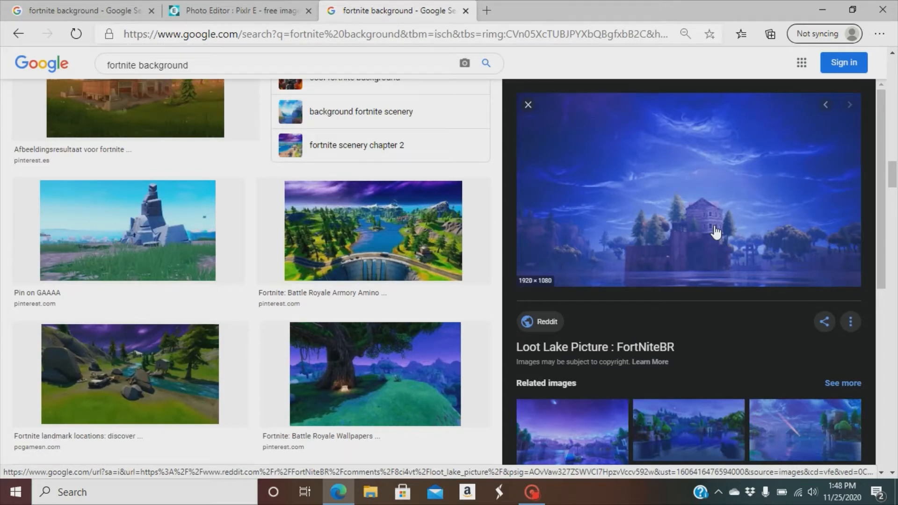
scroll(715, 231, down, 4)
click(707, 260)
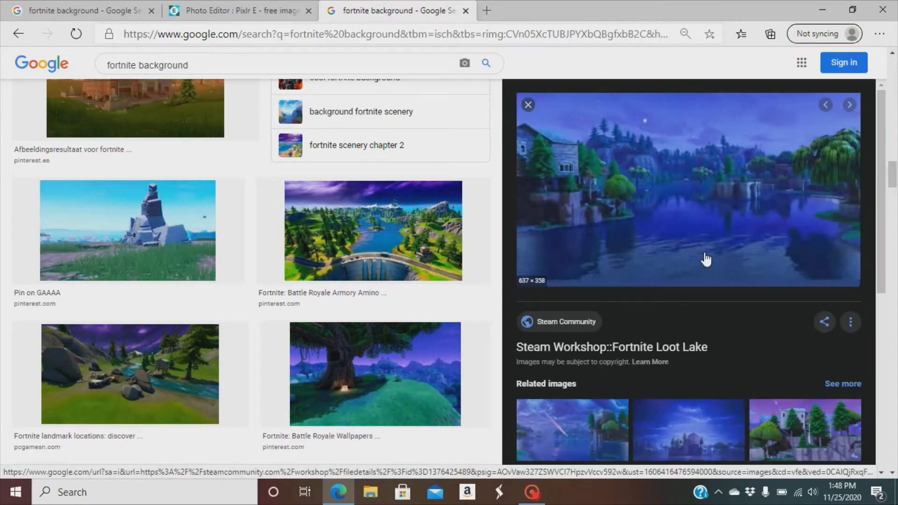
scroll(706, 259, down, 1)
scroll(706, 259, up, 1)
scroll(706, 260, down, 3)
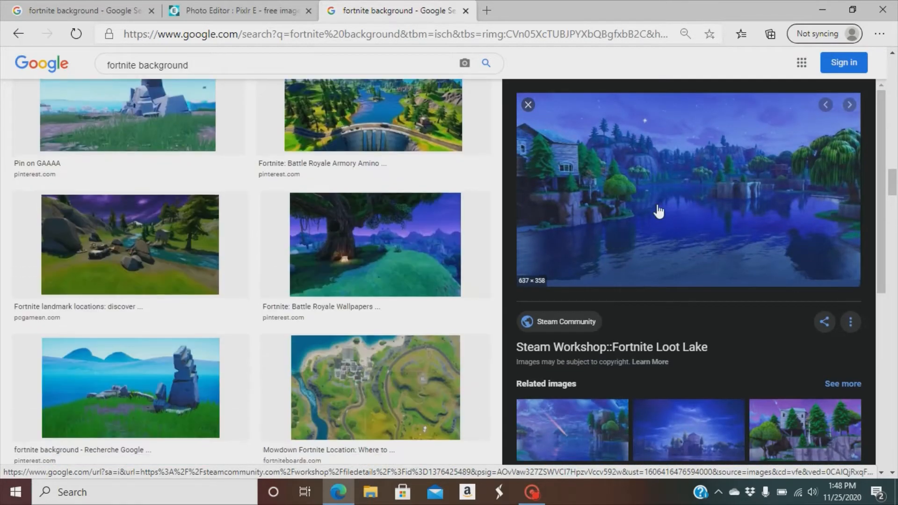
- Save the previewed Loot Lake image to the Pictures folder as a JPEG named "download"
right_click(659, 207)
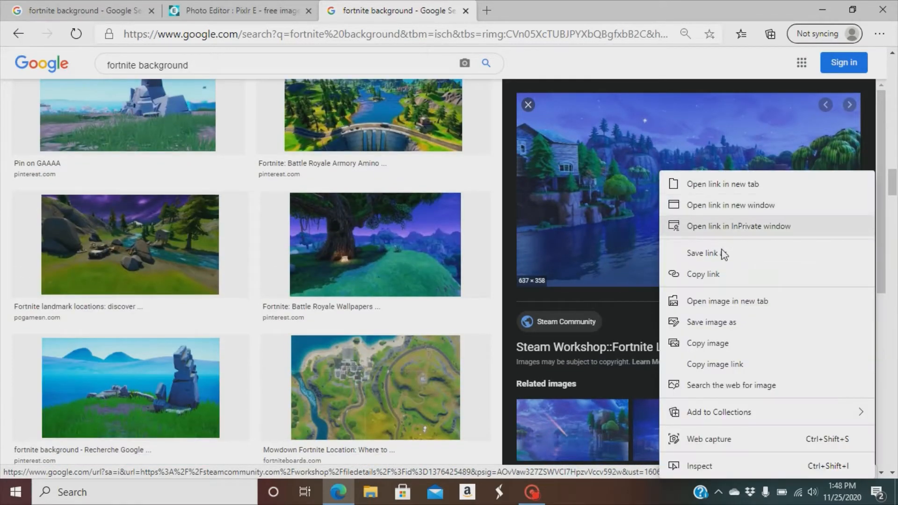
click(710, 326)
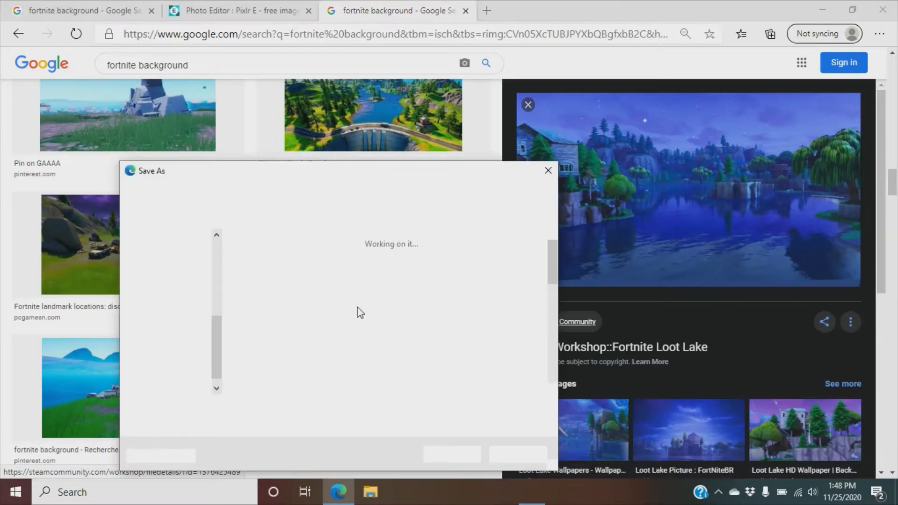
scroll(341, 383, down, 5)
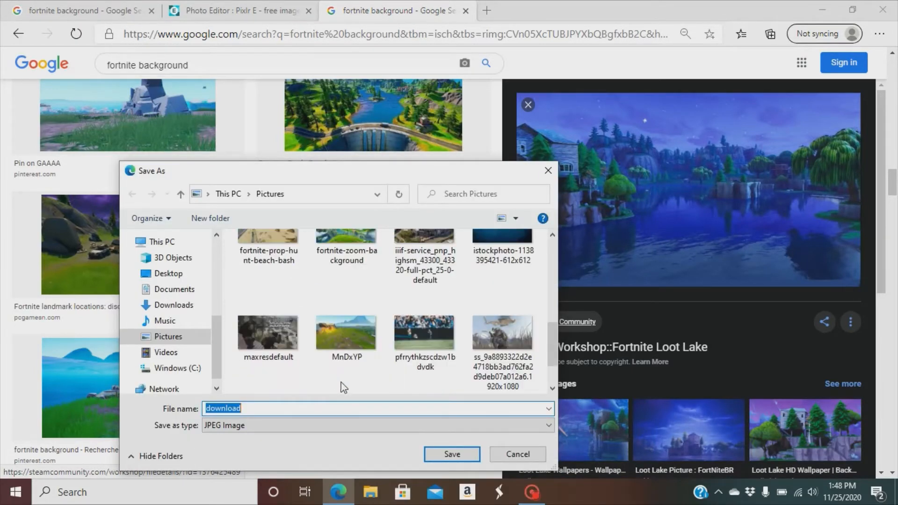
click(447, 456)
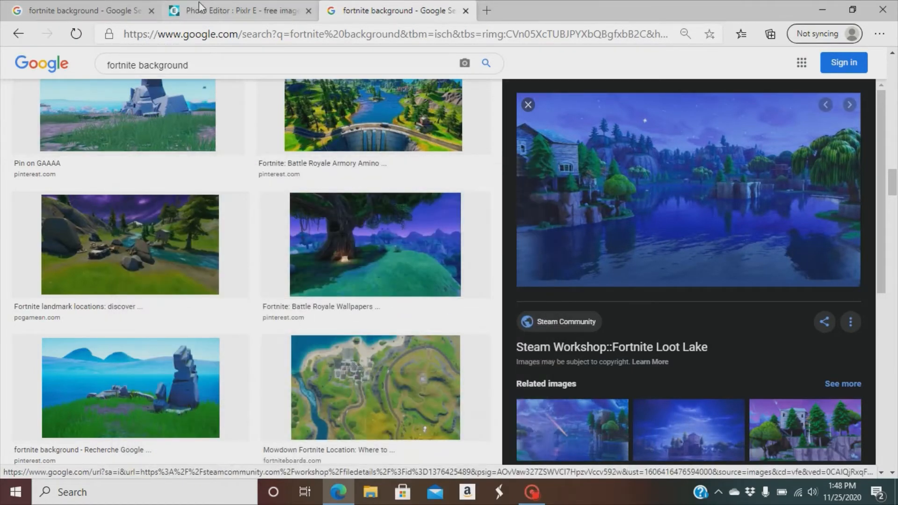
- Switch to Pixlr E and add the "download" image from the Pictures folder as a new layer
click(206, 10)
click(136, 60)
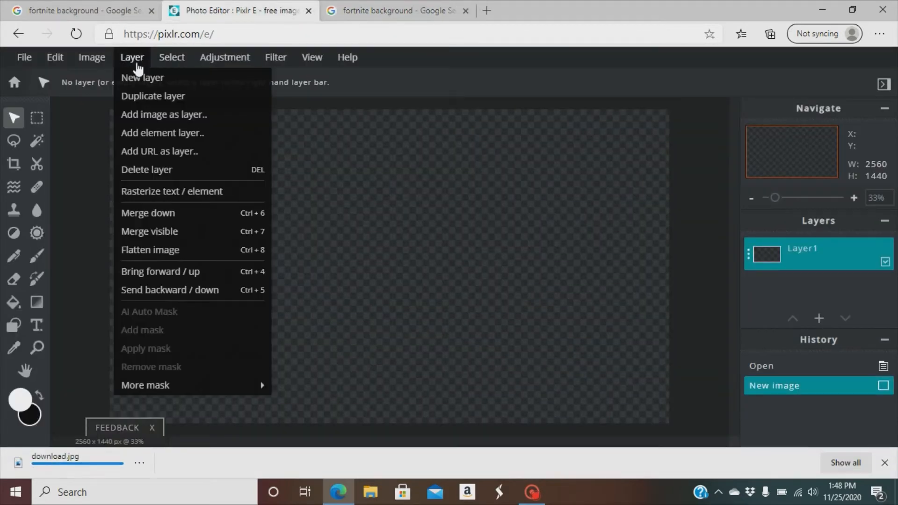
click(135, 117)
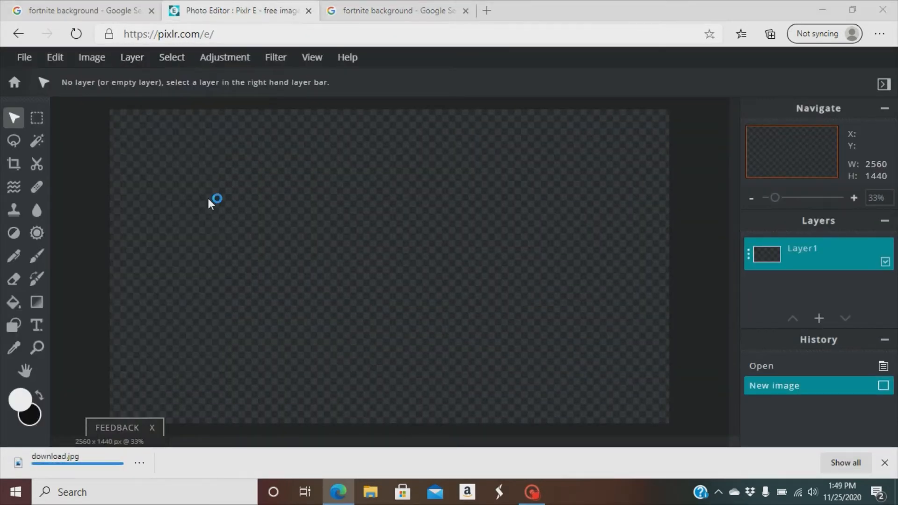
scroll(281, 360, down, 2)
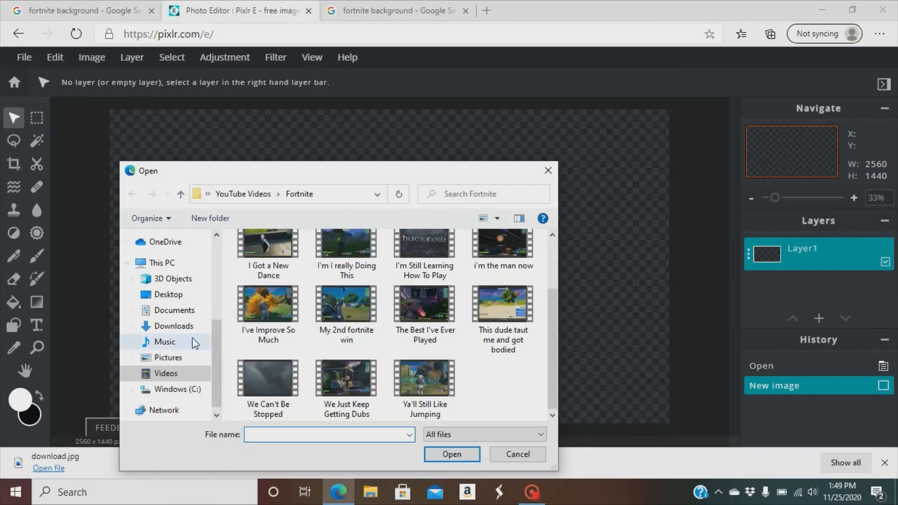
click(193, 362)
scroll(389, 355, down, 5)
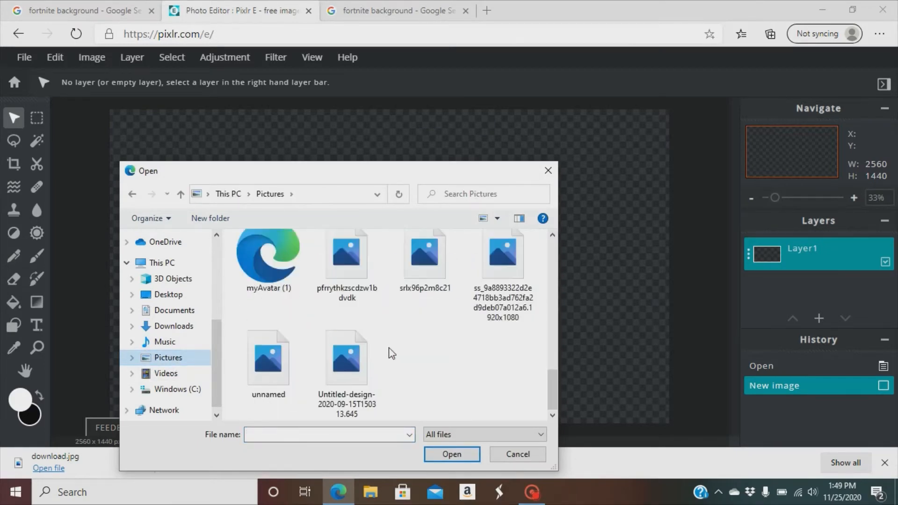
scroll(389, 353, up, 3)
scroll(389, 351, down, 1)
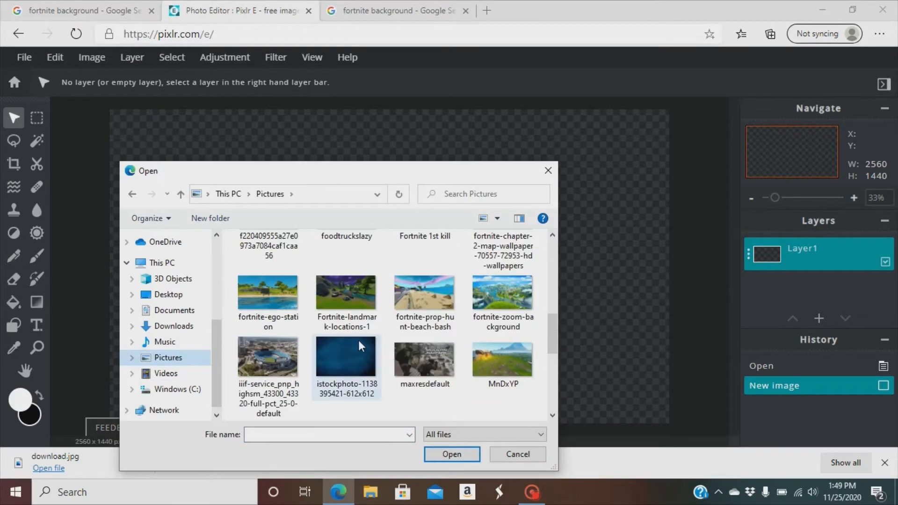
scroll(358, 341, up, 3)
scroll(357, 341, down, 1)
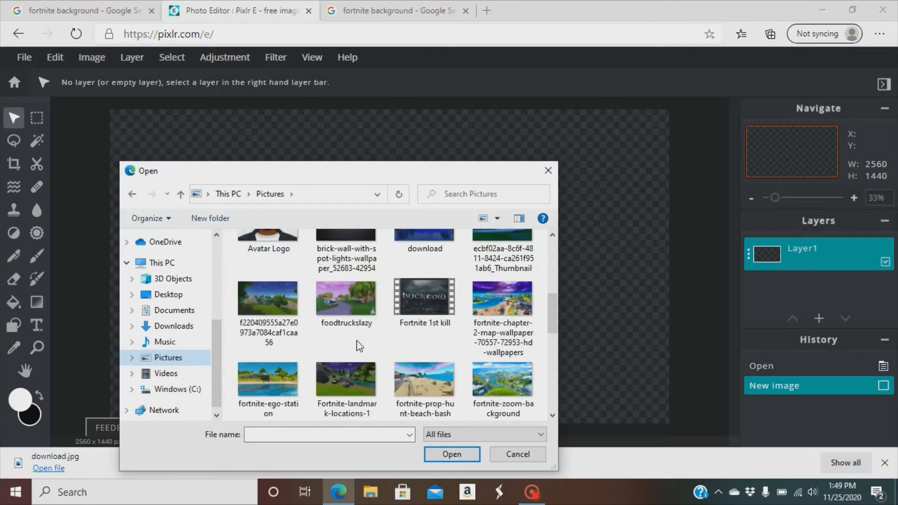
scroll(358, 346, up, 1)
click(410, 288)
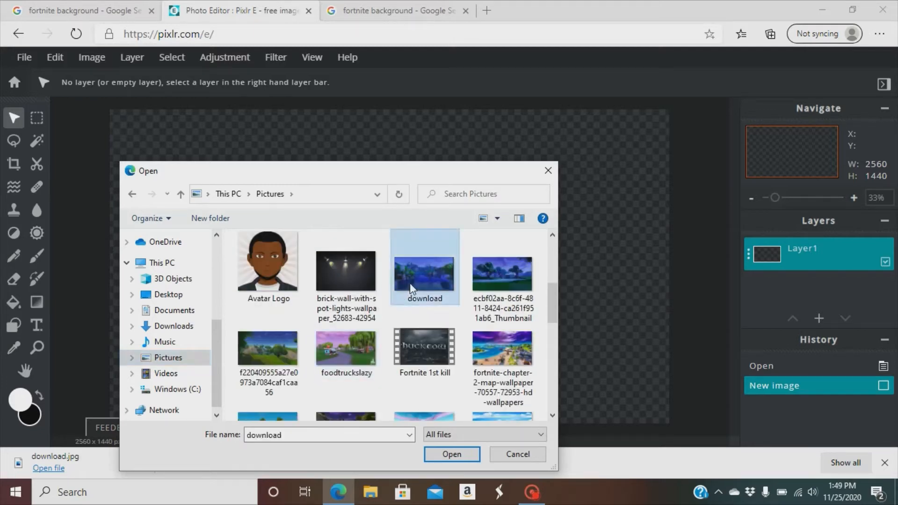
click(452, 455)
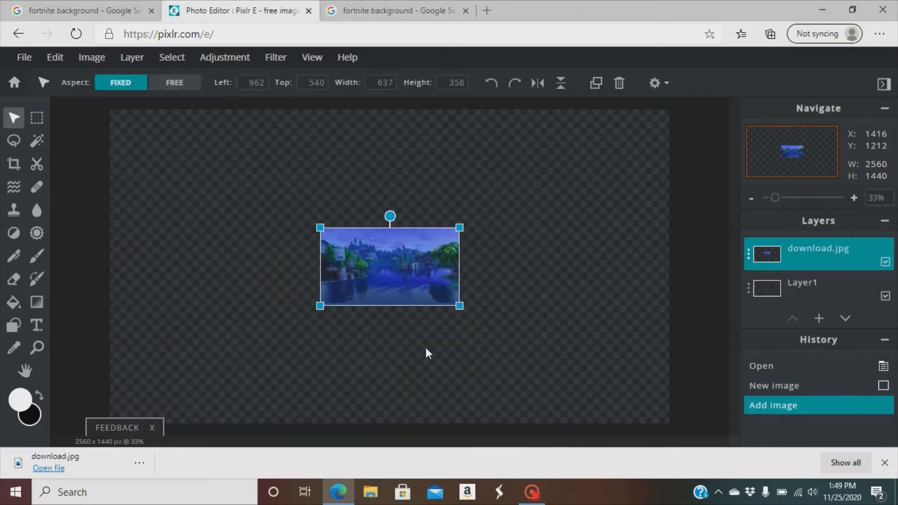
- Enlarge the lake picture layer from two opposite corners until it covers the whole canvas, and deselect it
drag(459, 305, 670, 390)
drag(321, 229, 107, 118)
click(72, 152)
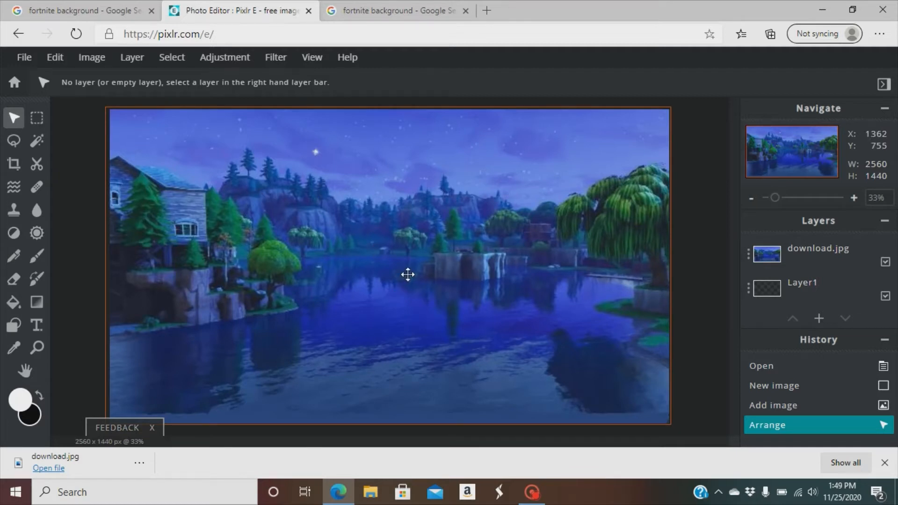
scroll(407, 275, down, 1)
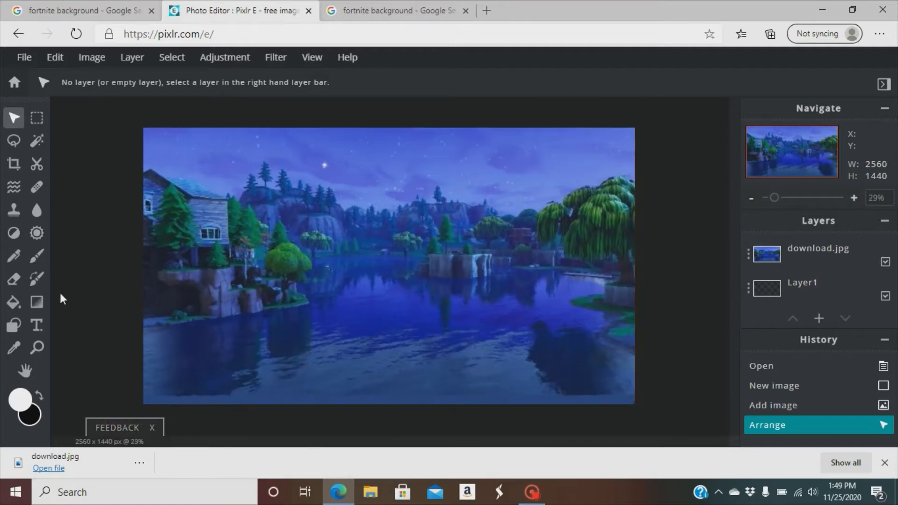
- Return to the Google Images tab, close the Loot Lake preview and go back to the search field
click(426, 17)
scroll(401, 183, up, 5)
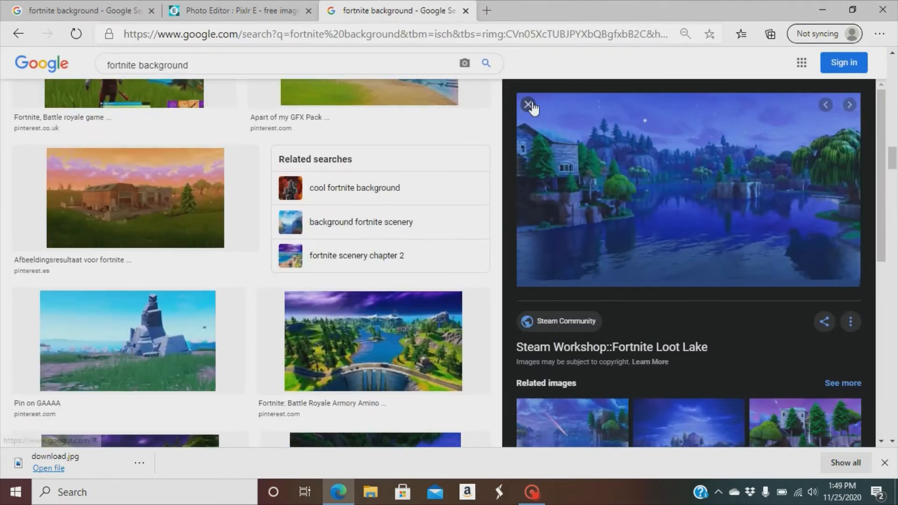
click(529, 104)
scroll(424, 243, up, 4)
scroll(424, 242, up, 10)
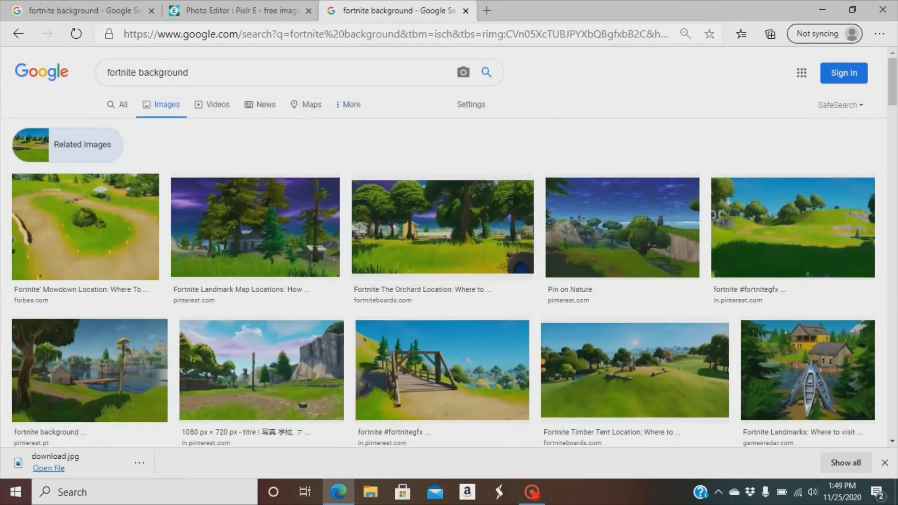
- Replace "background" in the image search and search for the suggested "fortnite characters"
click(402, 74)
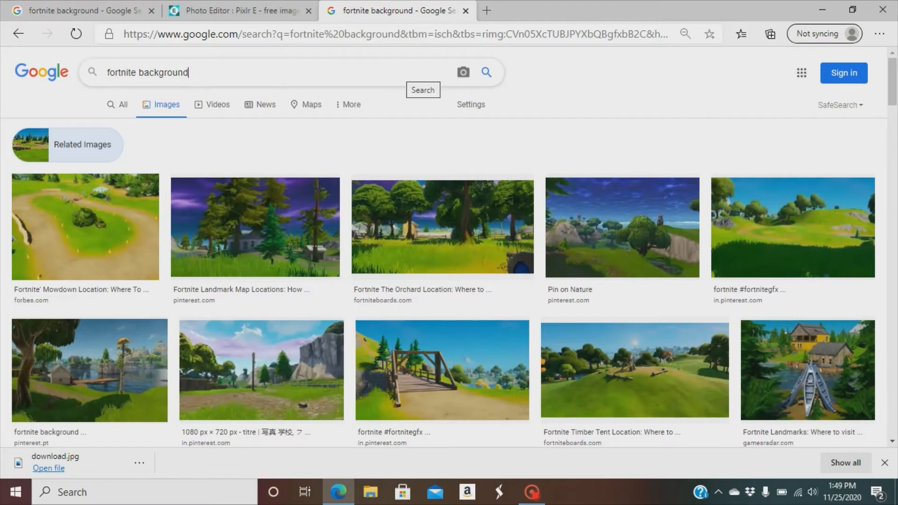
key(BackSpace)
key(BackSpace)
key(BackSpace)
key(BackSpace)
key(BackSpace)
key(BackSpace)
key(BackSpace)
key(BackSpace)
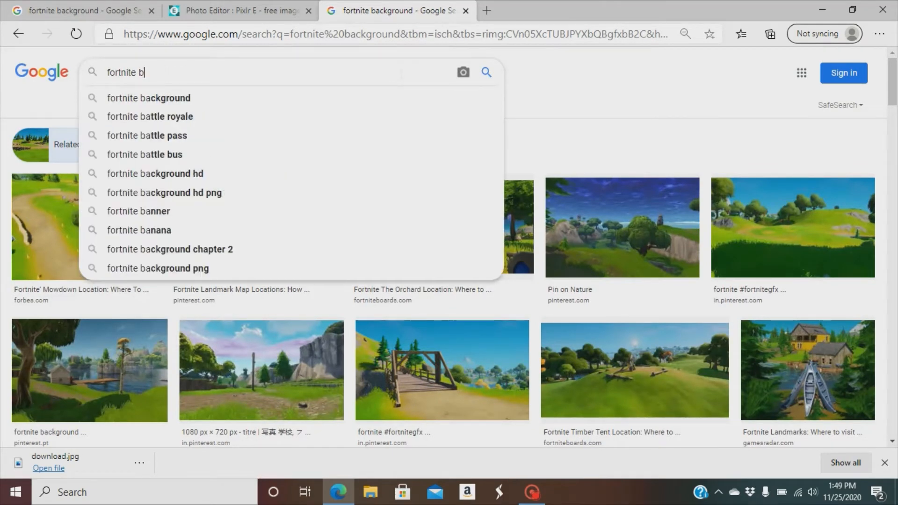
text(ch)
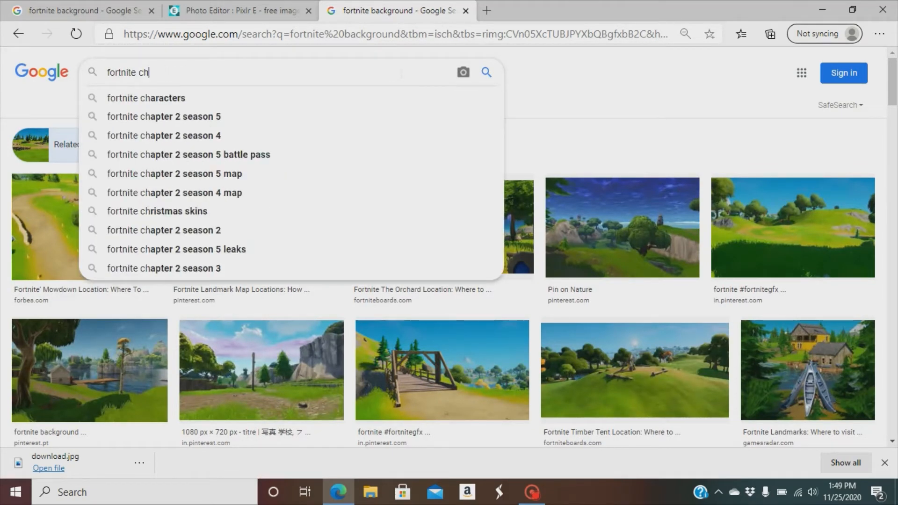
text(a)
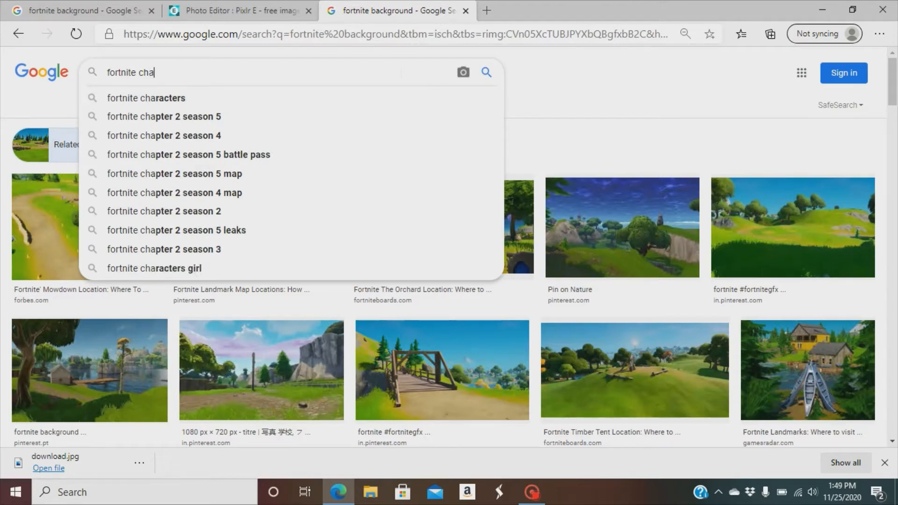
click(303, 106)
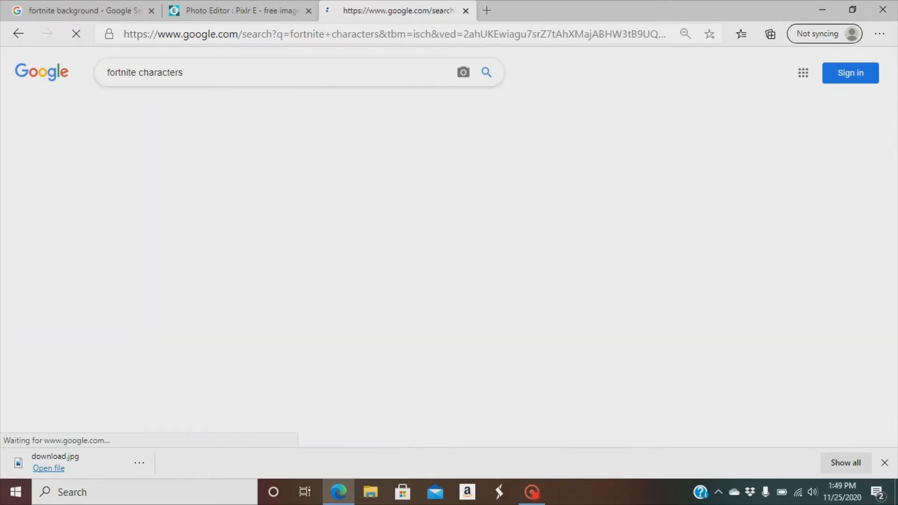
- Refine the image search to "fortnite characters png" and glance over the character pictures
text(p)
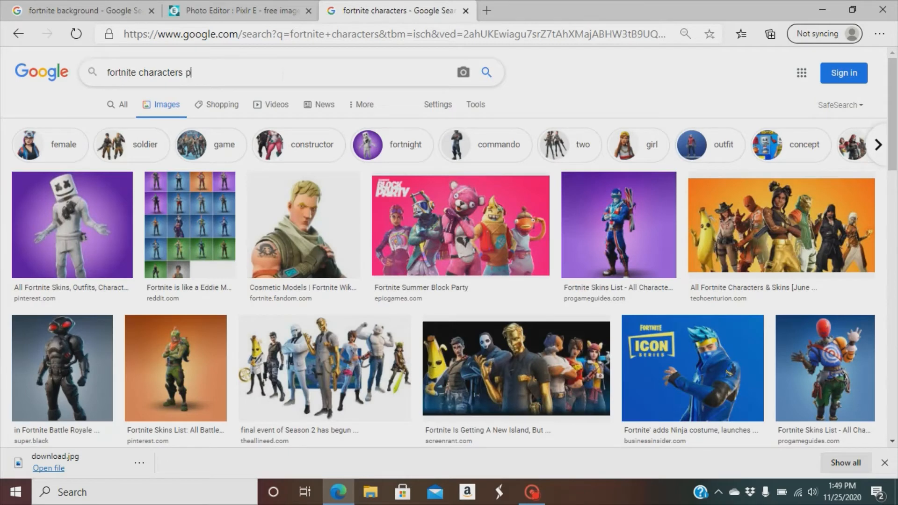
text(ng)
key(Return)
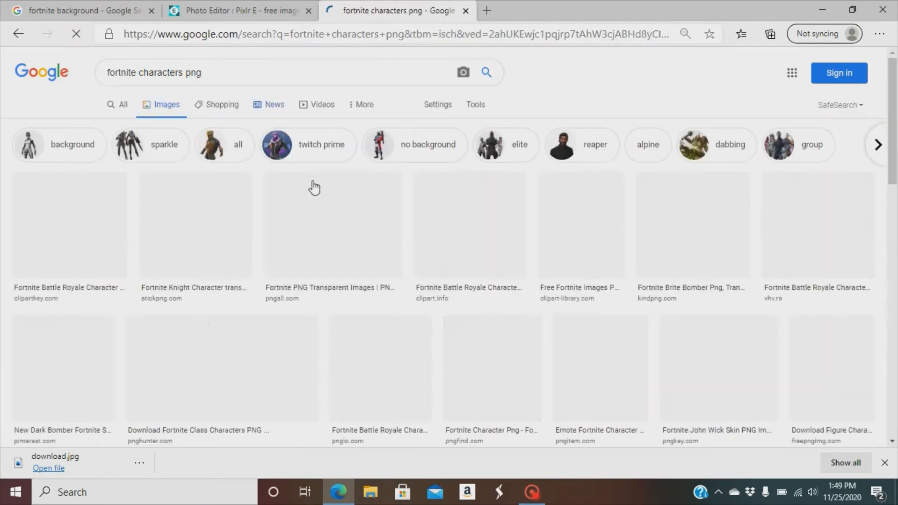
scroll(122, 173, down, 3)
scroll(122, 173, up, 3)
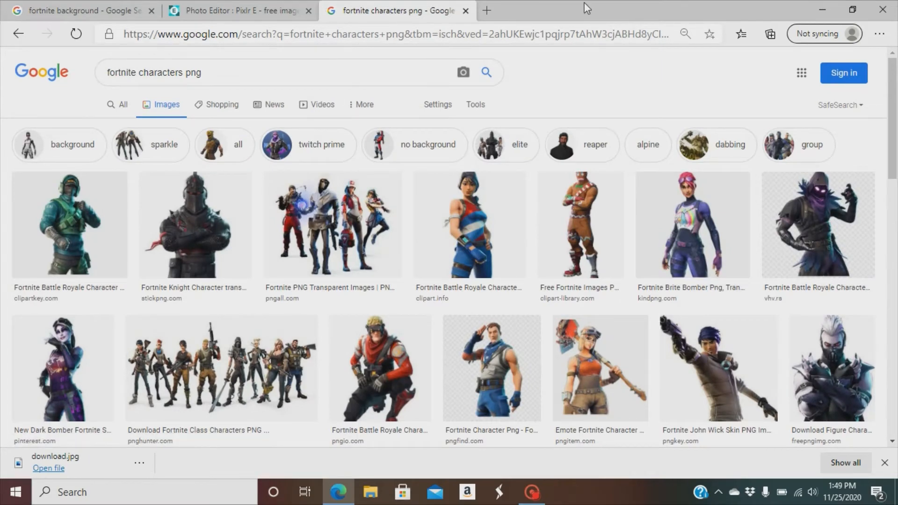
- Look through the Fortnite character pictures and preview the red, white and blue skier character with its related images
scroll(554, 141, down, 6)
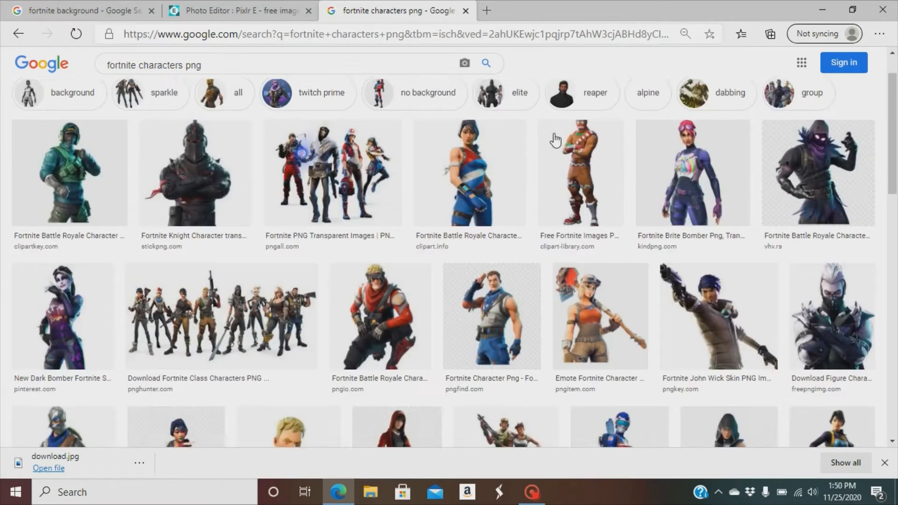
scroll(251, 230, down, 3)
scroll(250, 230, up, 2)
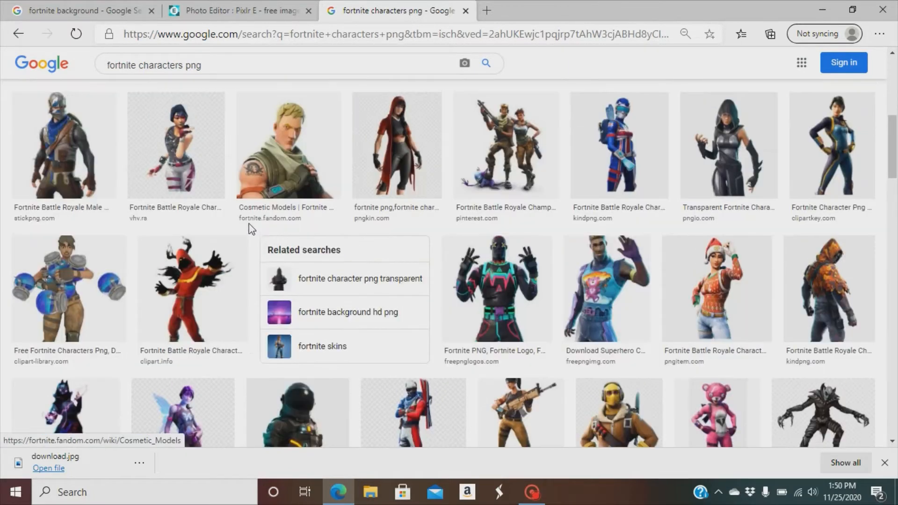
scroll(251, 230, down, 4)
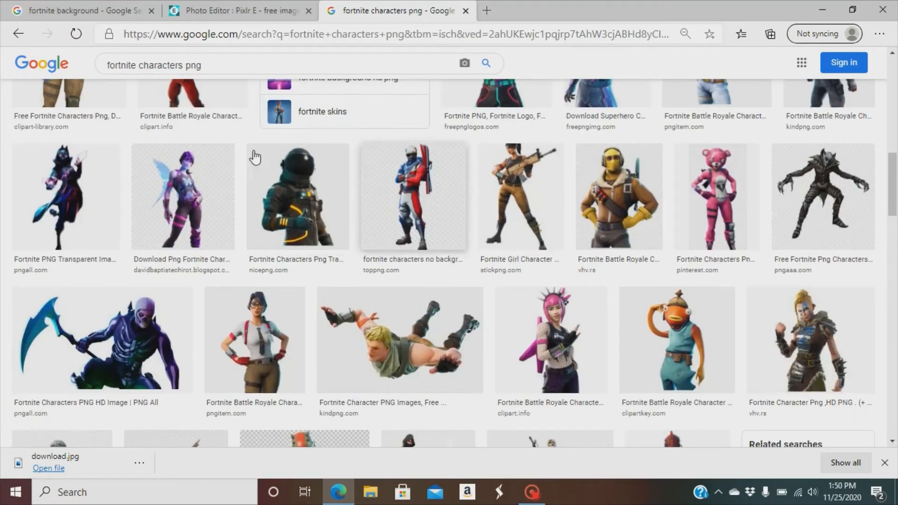
click(385, 167)
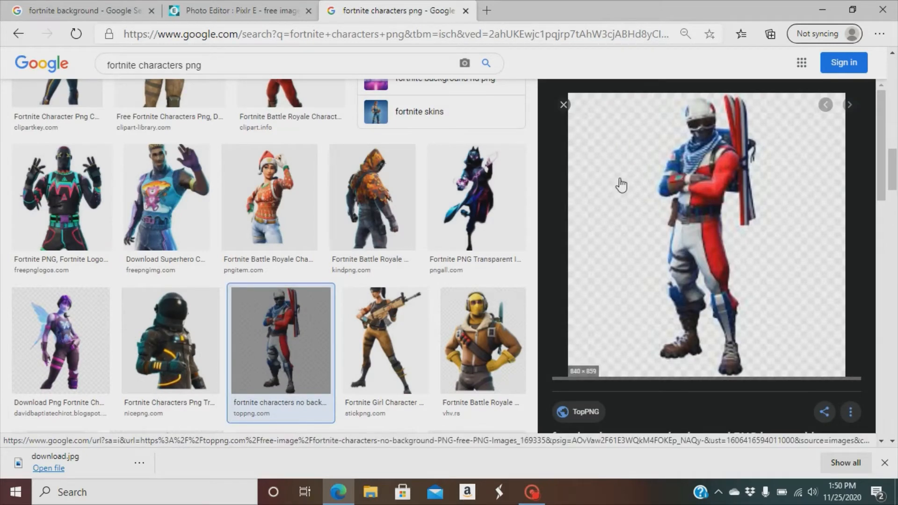
scroll(636, 194, down, 7)
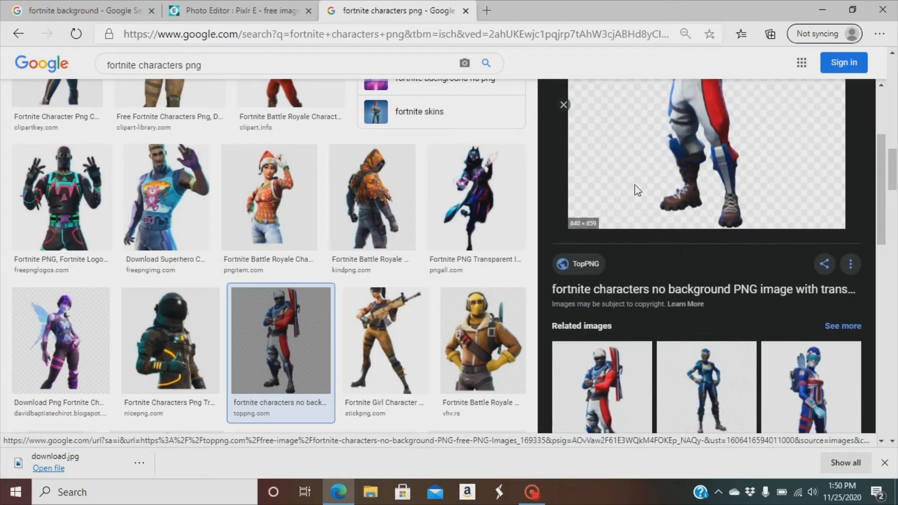
scroll(644, 218, down, 4)
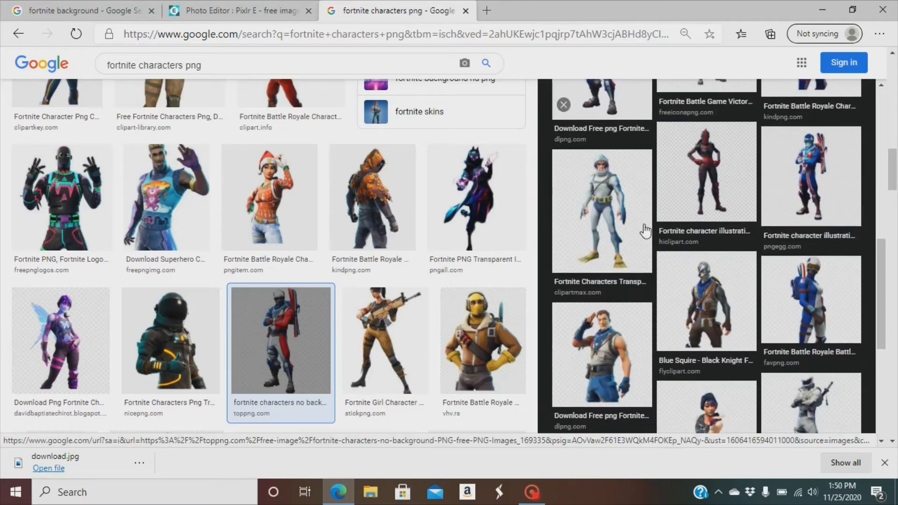
click(563, 105)
- Browse more Fortnite character pictures, previewing the hooded black-and-green character and the related one in a dark space helmet
scroll(520, 294, down, 6)
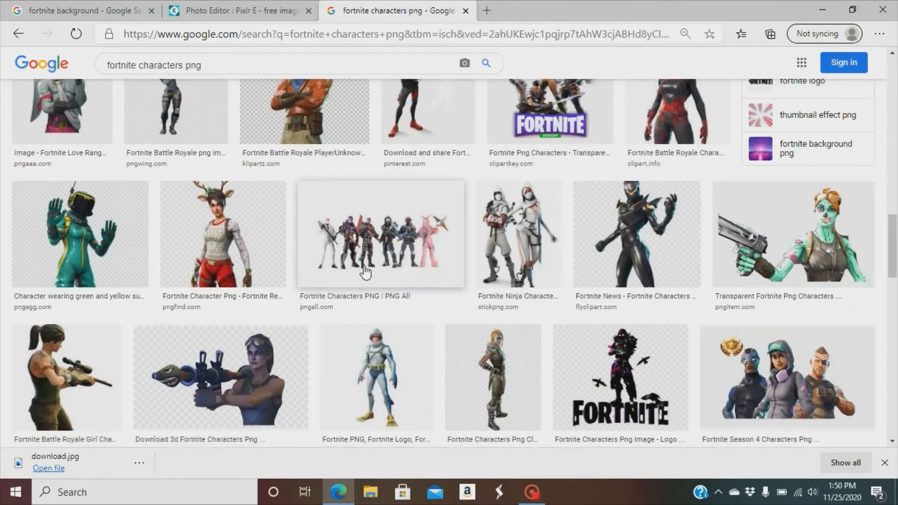
scroll(364, 283, down, 5)
scroll(364, 283, down, 5)
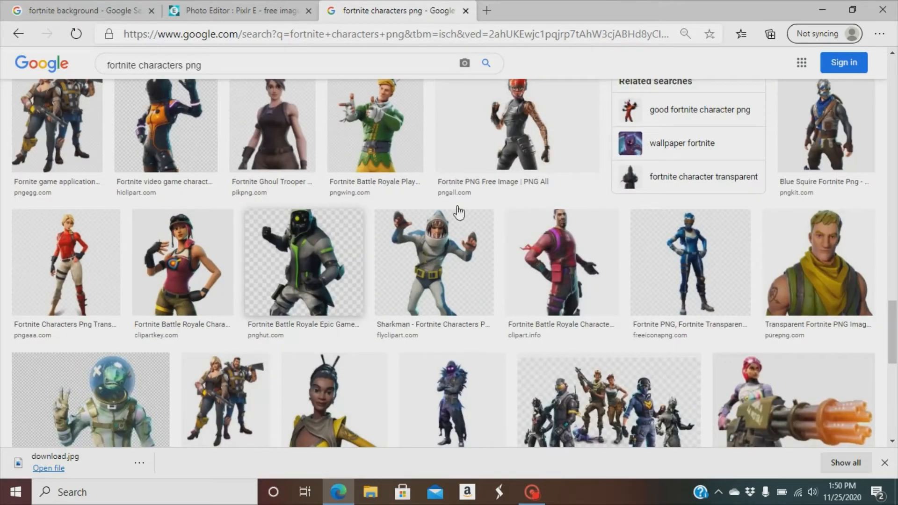
click(322, 267)
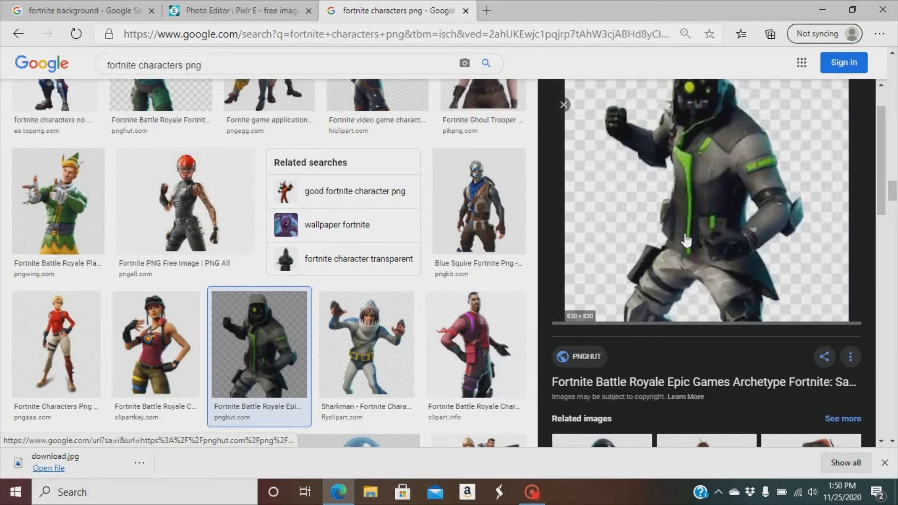
scroll(686, 239, down, 7)
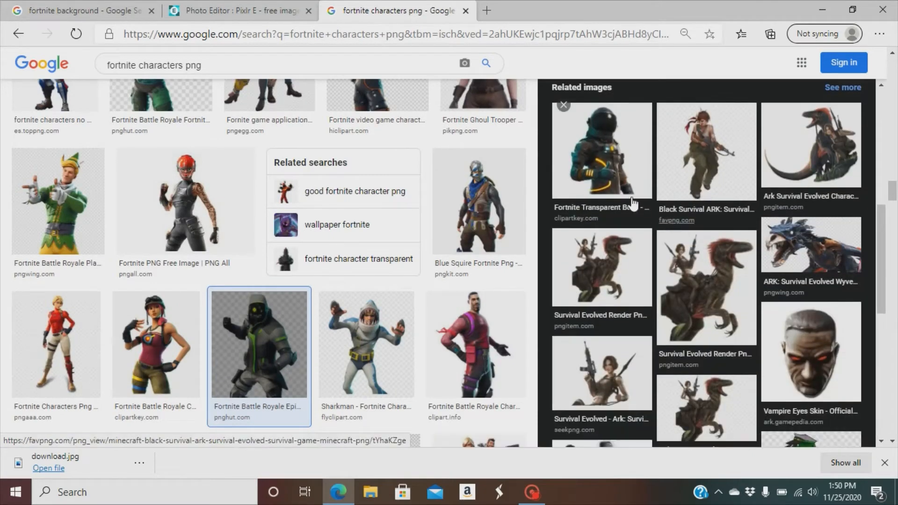
scroll(626, 219, up, 3)
scroll(626, 219, down, 2)
click(625, 218)
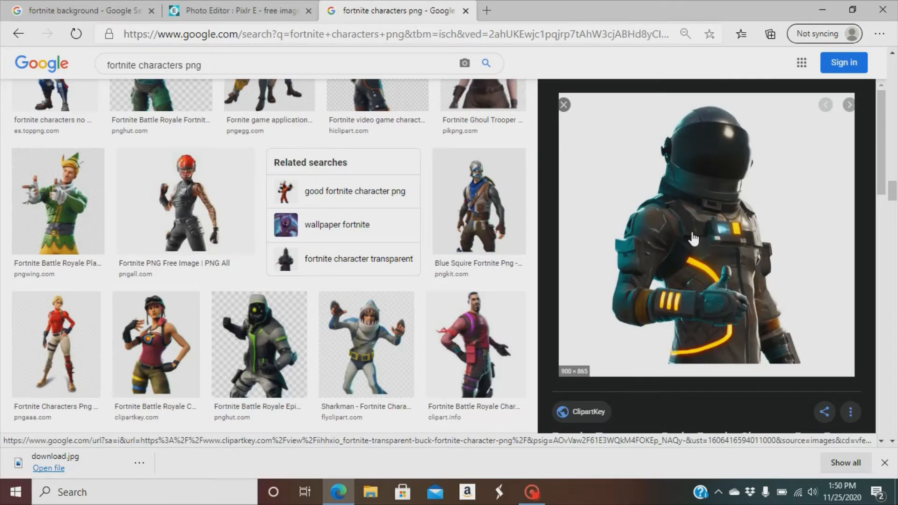
scroll(694, 239, down, 6)
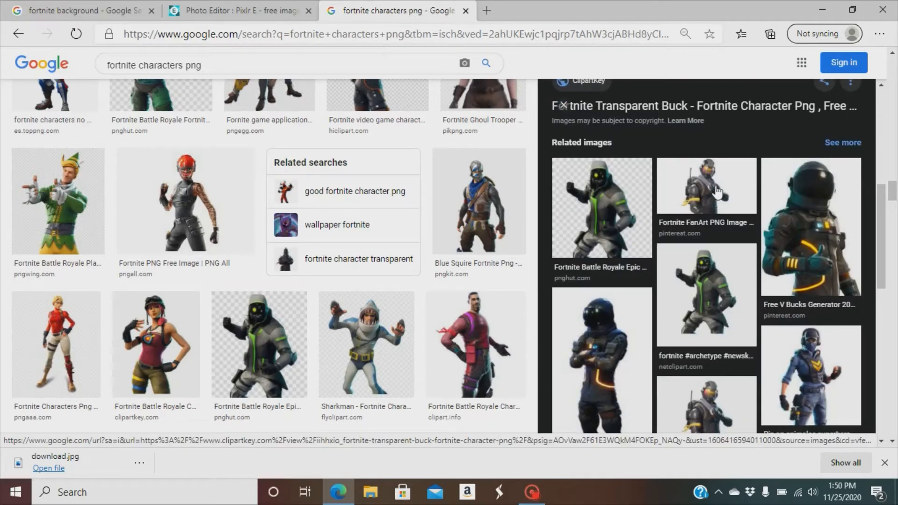
scroll(718, 192, up, 5)
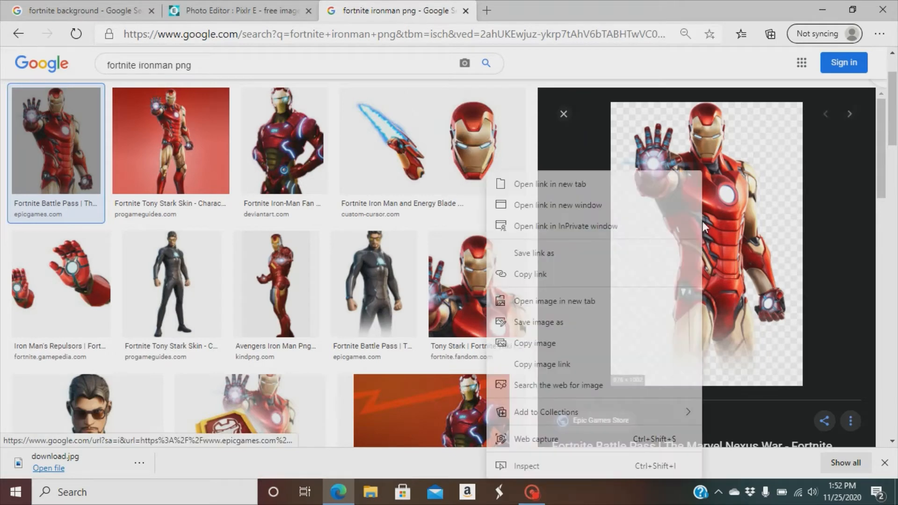
right_click(702, 220)
click(575, 324)
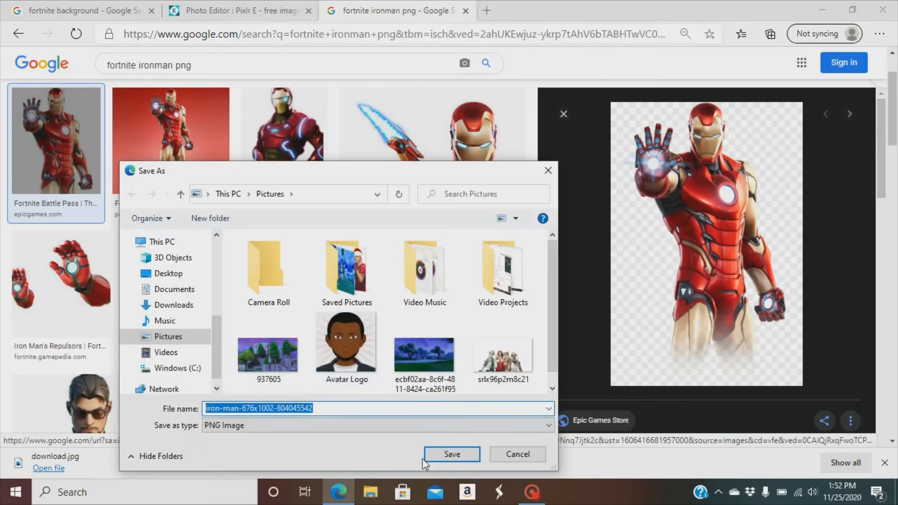
click(452, 455)
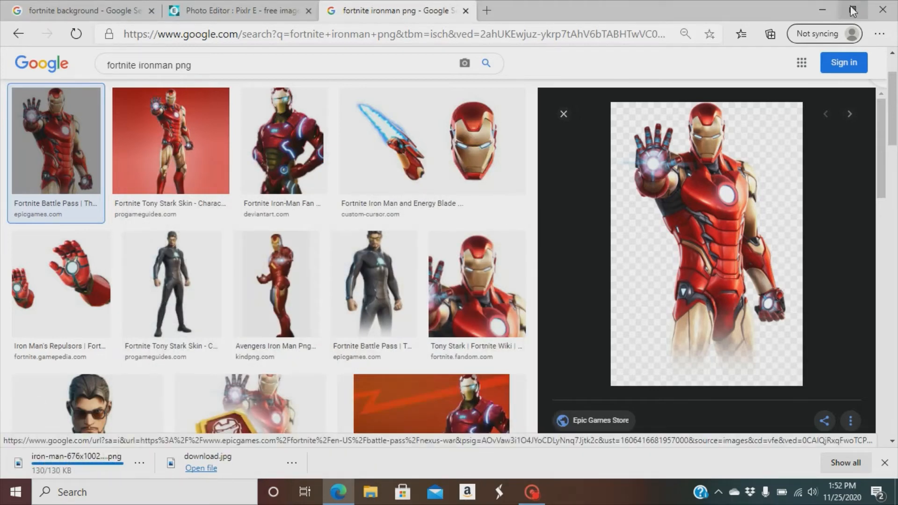
- Copy the Iron Man picture onto the desktop and drop it from there into the Pixlr lake document as a layer
key(super+Down)
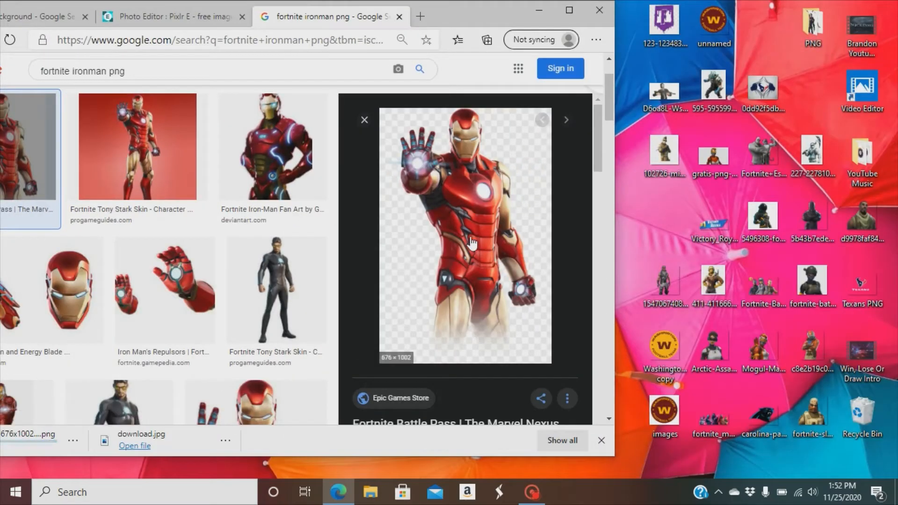
drag(472, 242, 653, 217)
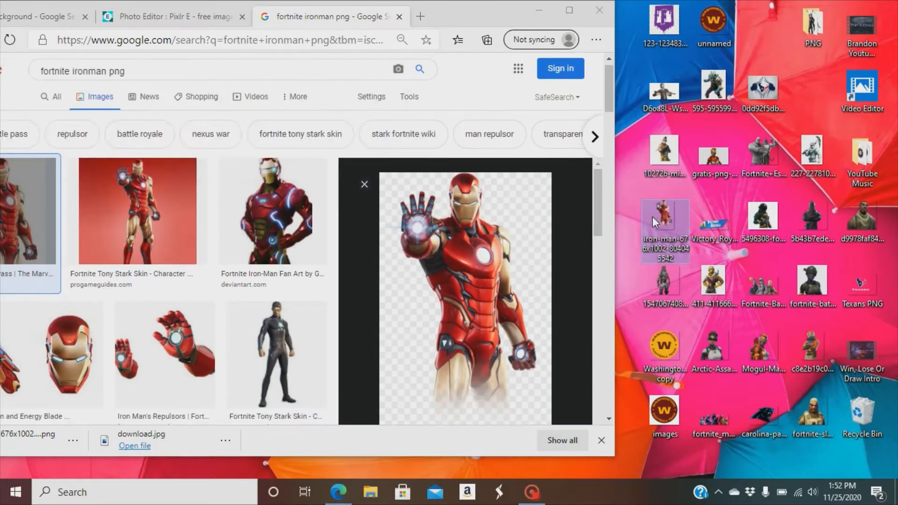
click(182, 16)
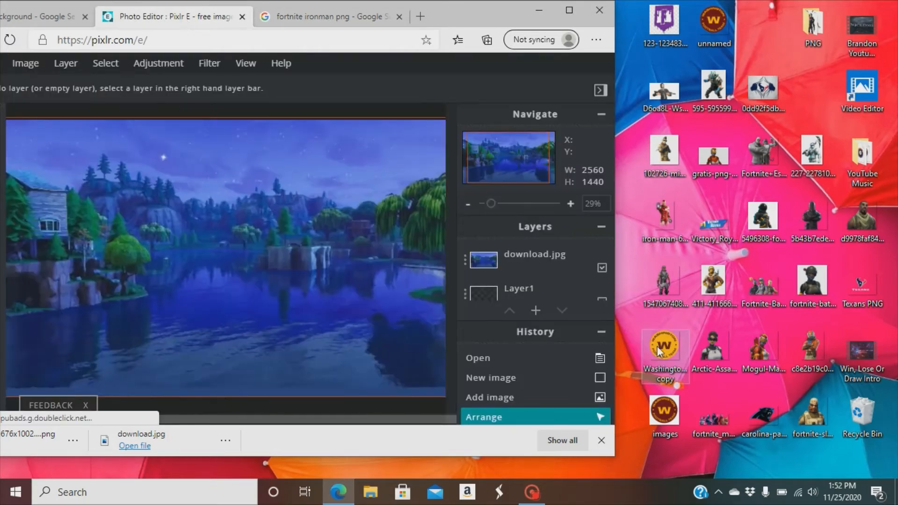
drag(662, 221, 291, 319)
click(305, 281)
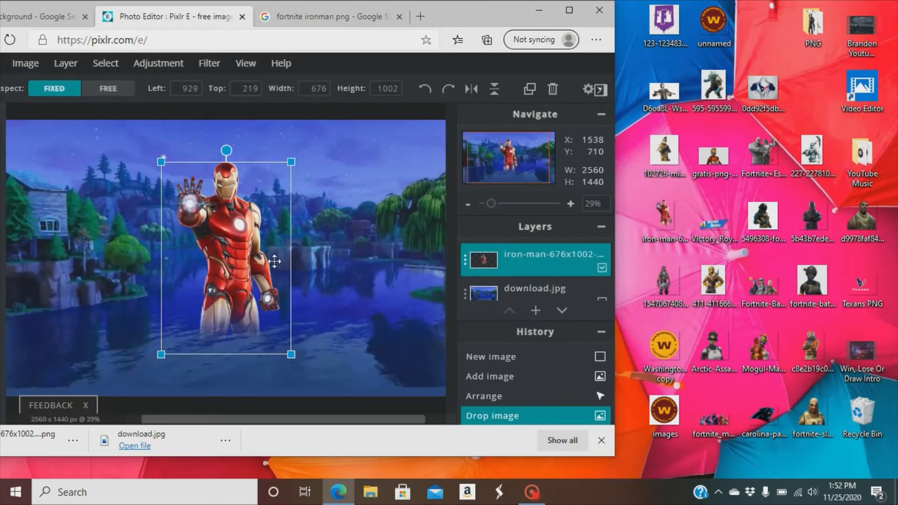
- Delete the dropped Iron Man layer and return the browser window to full size
right_click(240, 268)
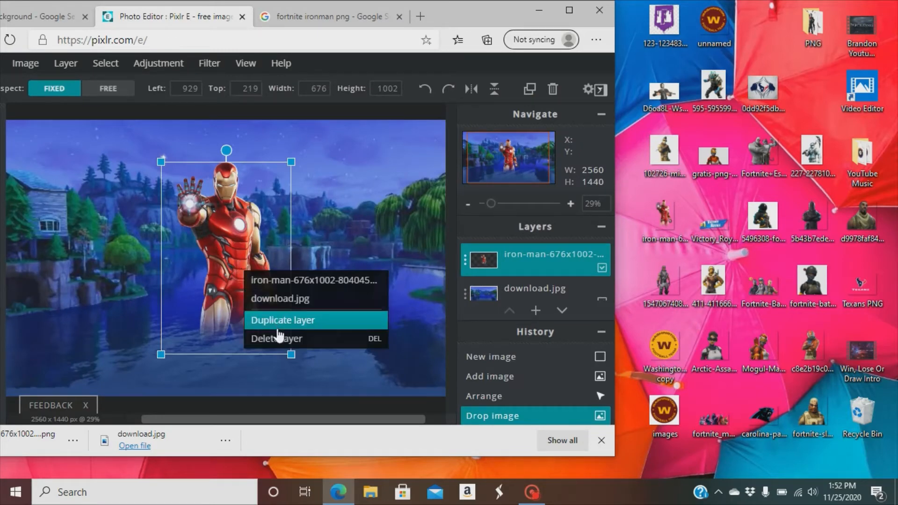
click(275, 337)
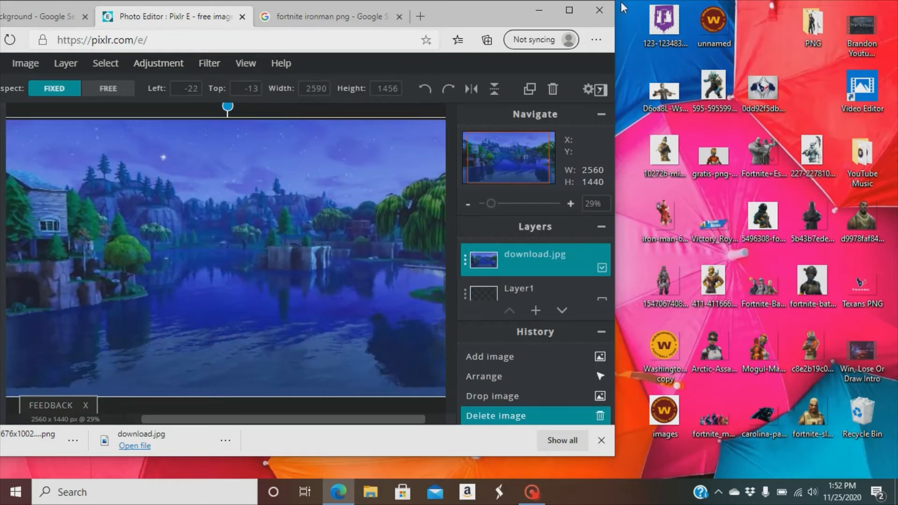
click(569, 10)
click(132, 57)
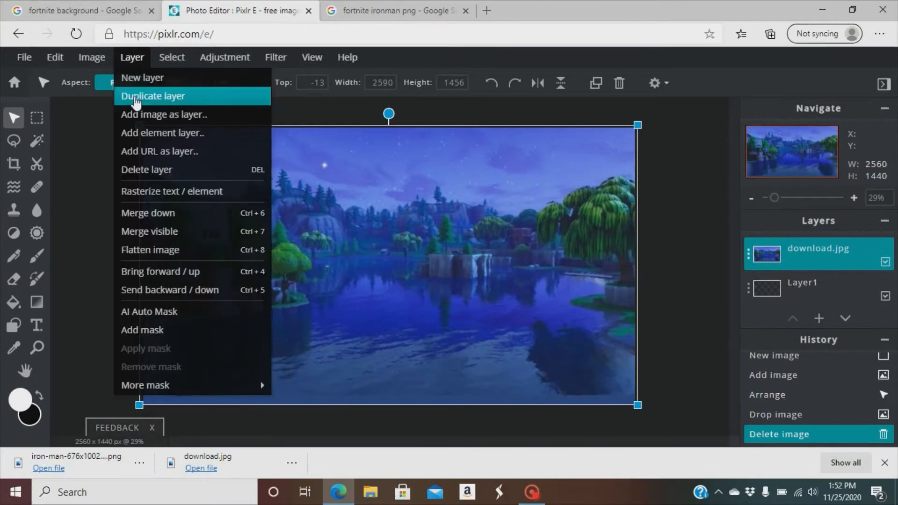
click(141, 115)
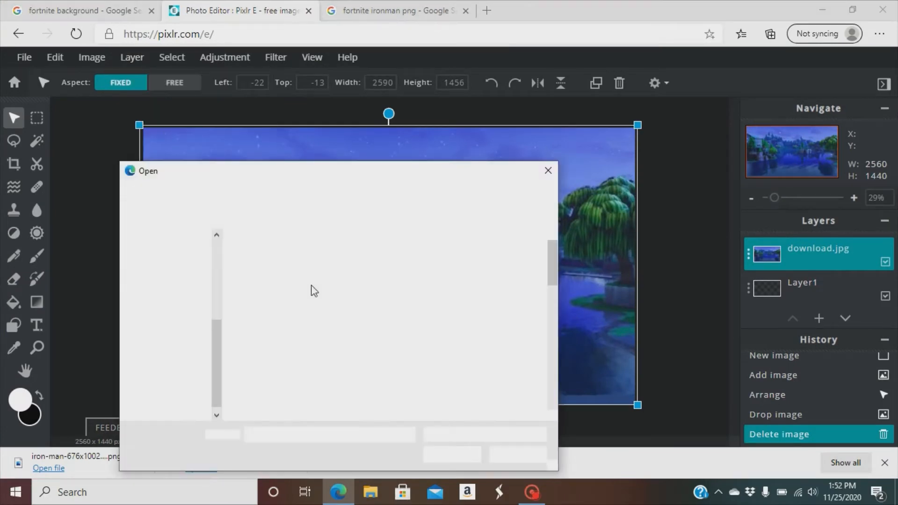
scroll(260, 347, down, 6)
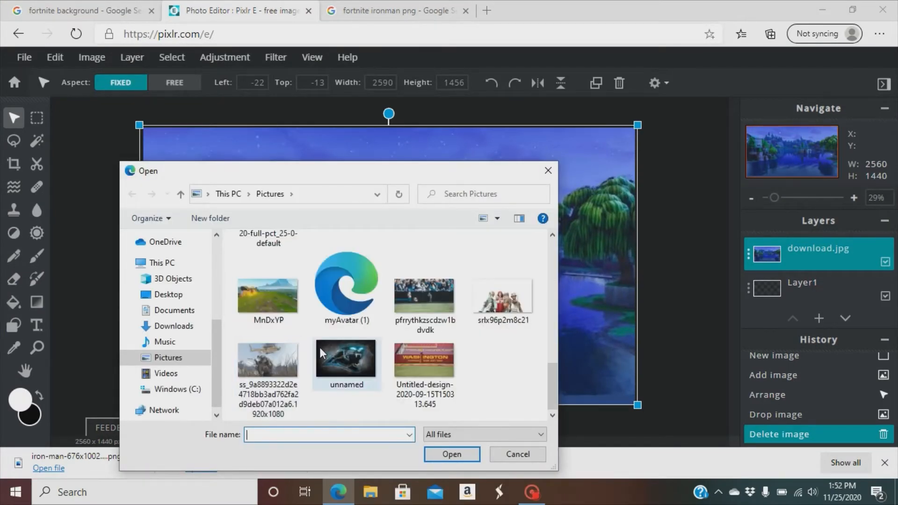
scroll(319, 347, up, 3)
click(335, 327)
click(452, 454)
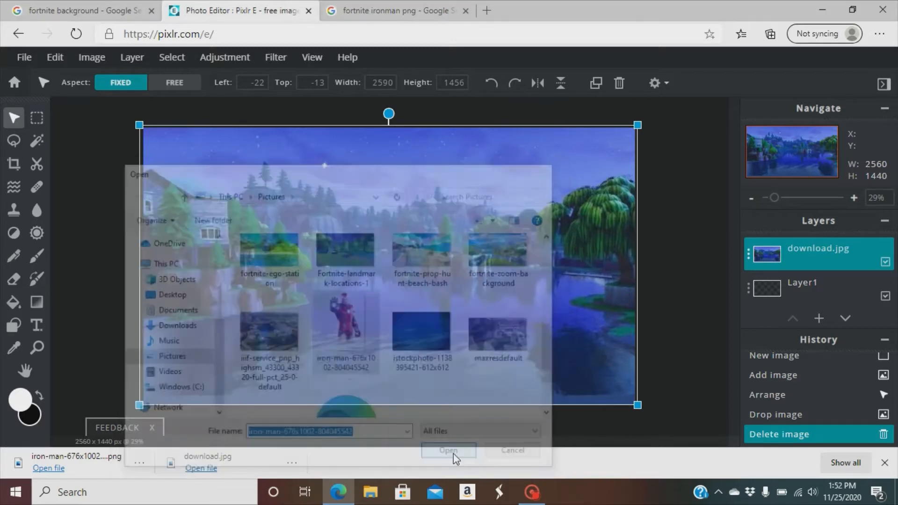
- Enlarge the Iron Man layer to about 1031 by 1528 px, place it mid-canvas with the legs below the edge, and deselect it
drag(386, 273, 397, 353)
drag(464, 244, 532, 136)
drag(468, 221, 431, 277)
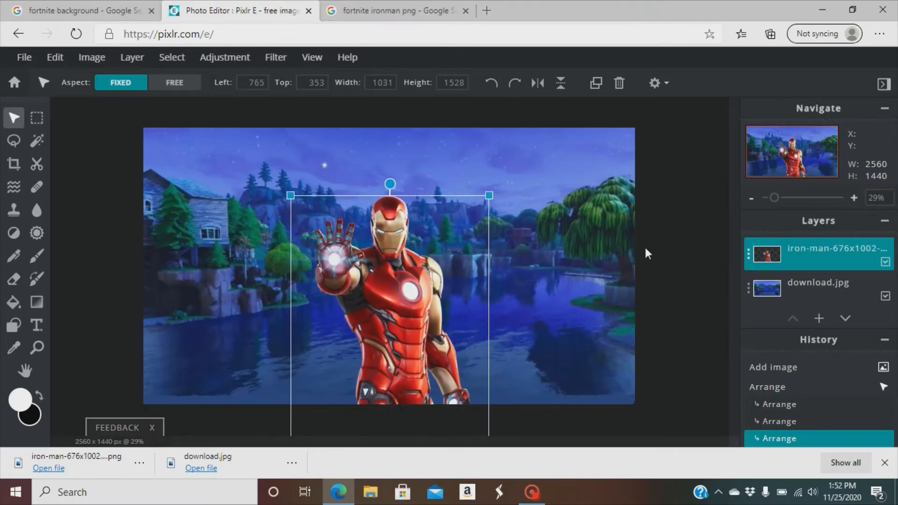
click(672, 238)
- Lower the Iron Man layer to about 409 px from the canvas top at about 1040 by 1541 px, and deselect it
scroll(672, 239, up, 4)
scroll(672, 238, down, 3)
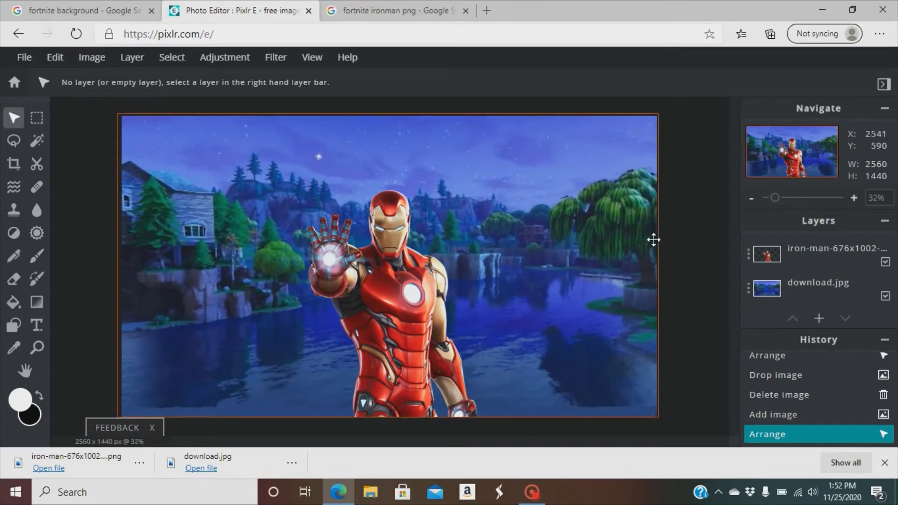
click(374, 247)
drag(374, 247, 372, 262)
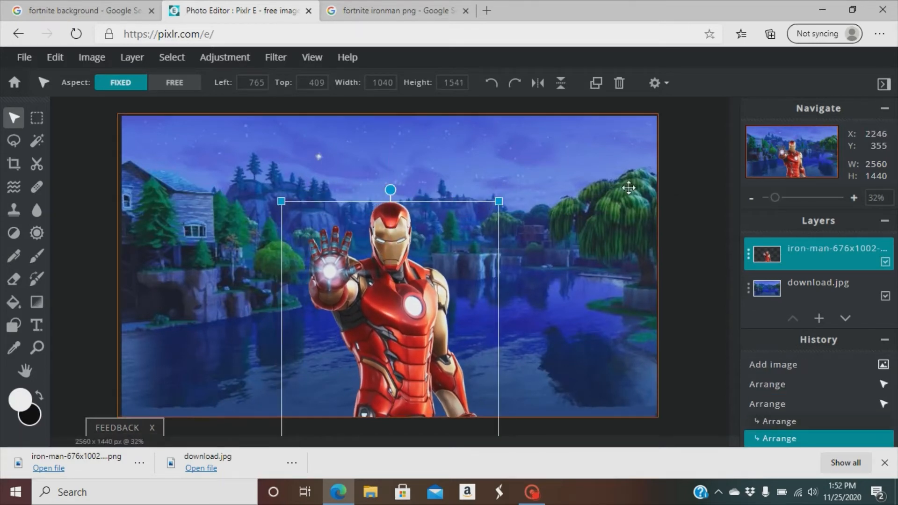
click(679, 175)
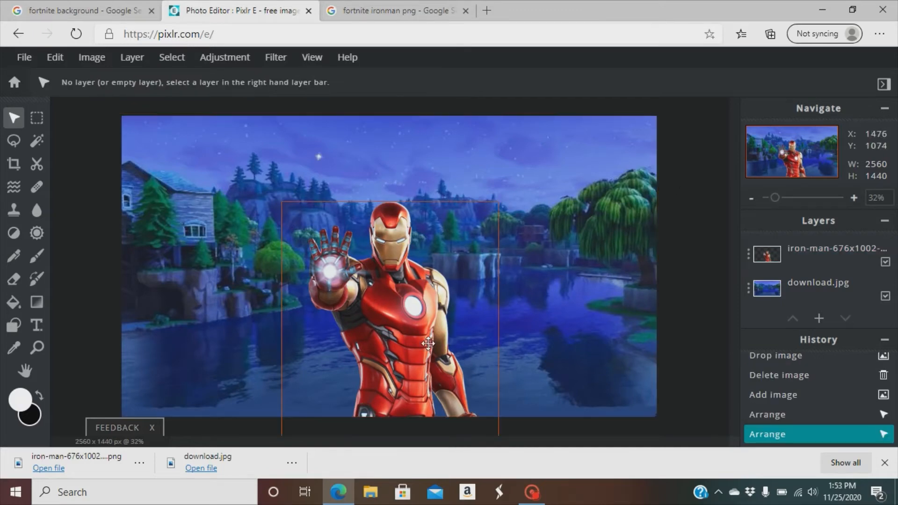
- Drop Fortnite PNG from the desktop's PNG folder into the current document as a layer, and close the folder
click(852, 9)
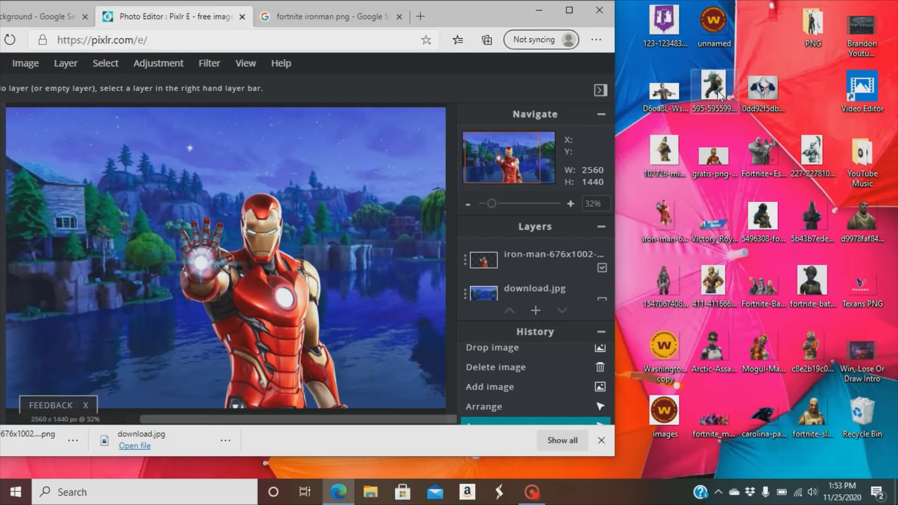
click(810, 35)
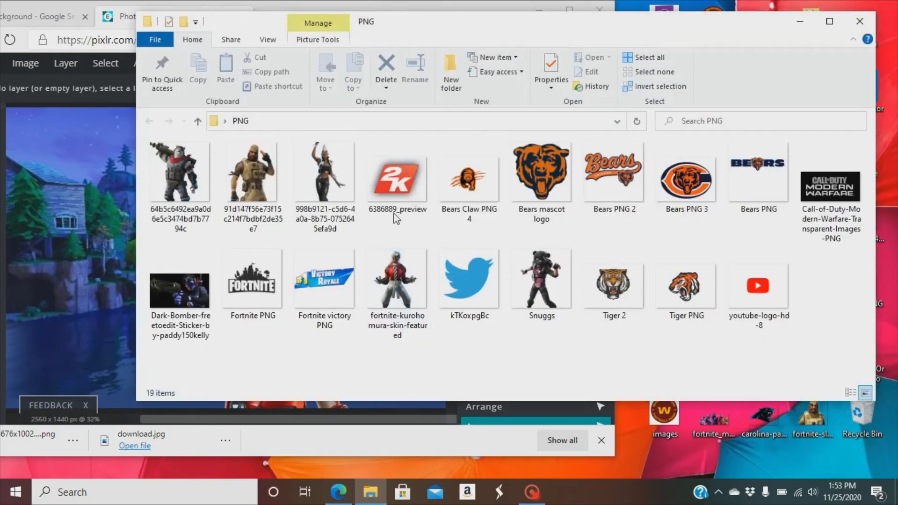
click(250, 289)
drag(139, 324, 73, 324)
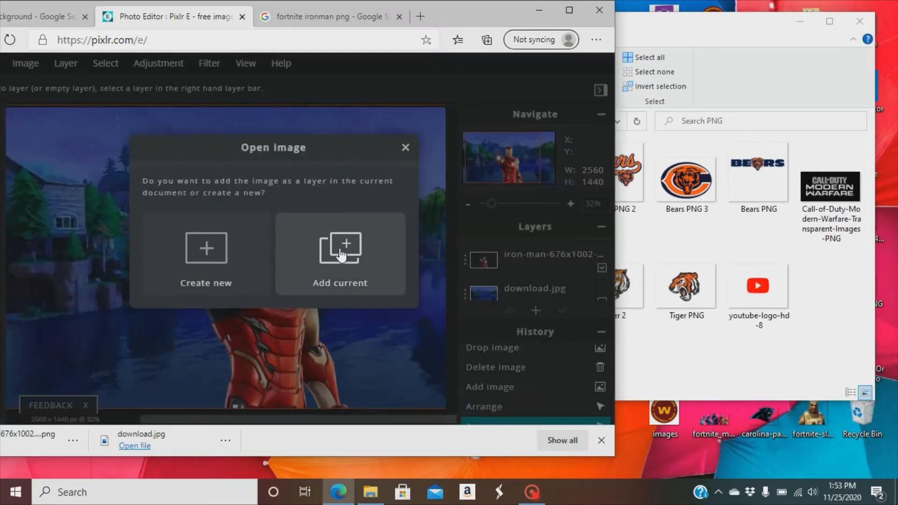
click(341, 252)
click(860, 21)
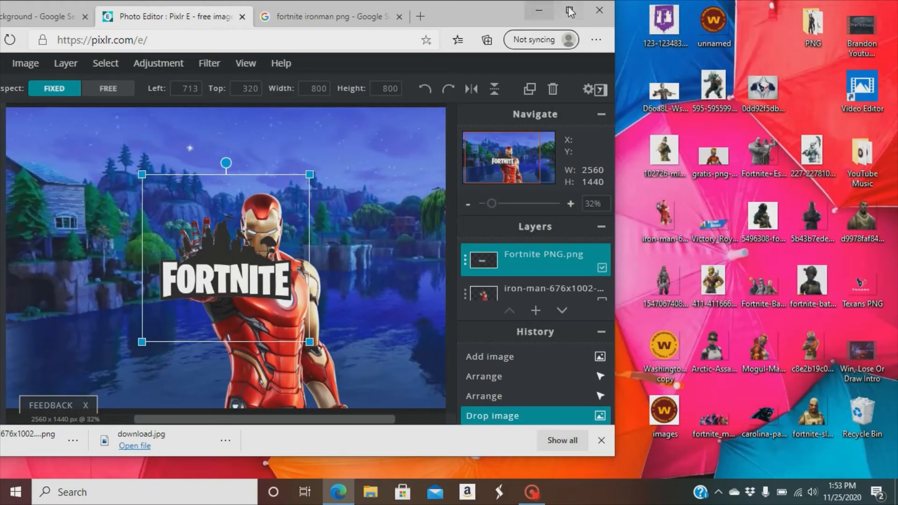
- Move the Fortnite logo layer to the lower-left corner of the canvas, about -85 px left and 848 px from the top
click(569, 11)
drag(338, 301, 179, 410)
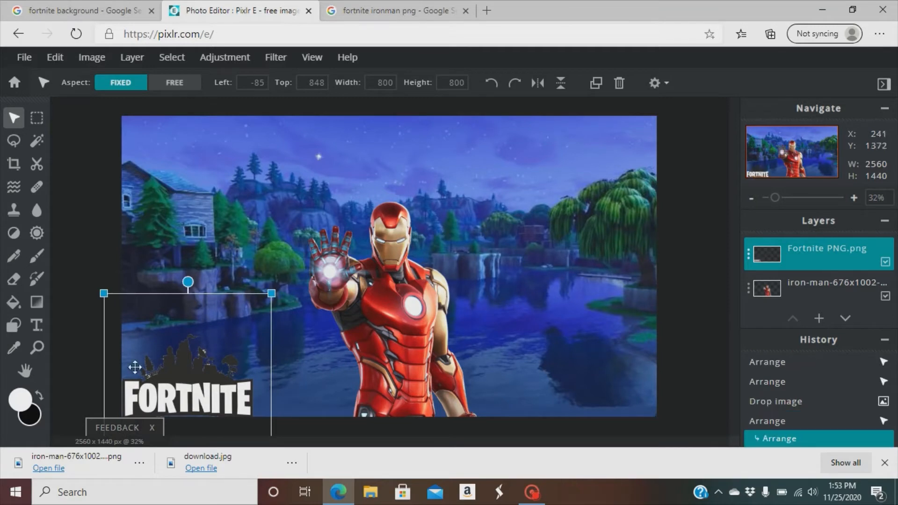
scroll(105, 338, down, 1)
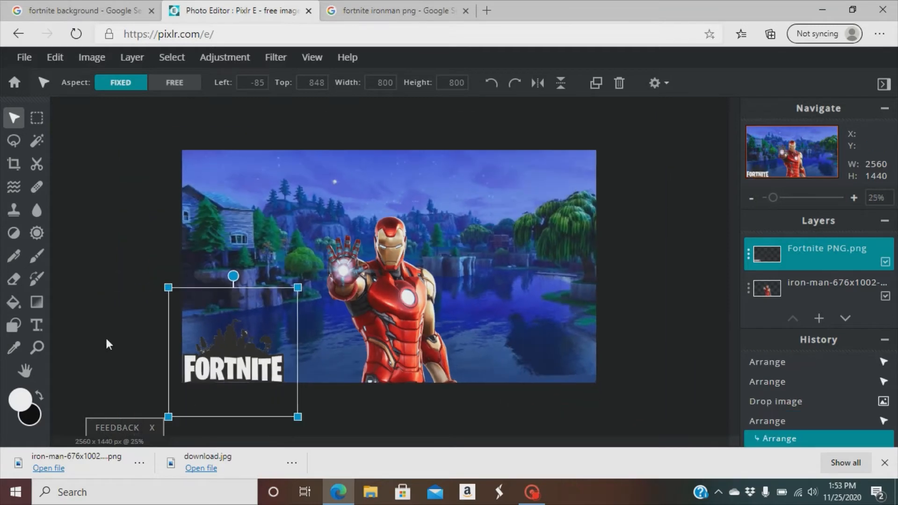
- Dismiss the feedback tab, nudge the Fortnite logo slightly, and shift the Iron Man layer right to about 788 px from the canvas's left edge
click(152, 427)
drag(204, 364, 206, 361)
click(135, 339)
scroll(135, 339, up, 2)
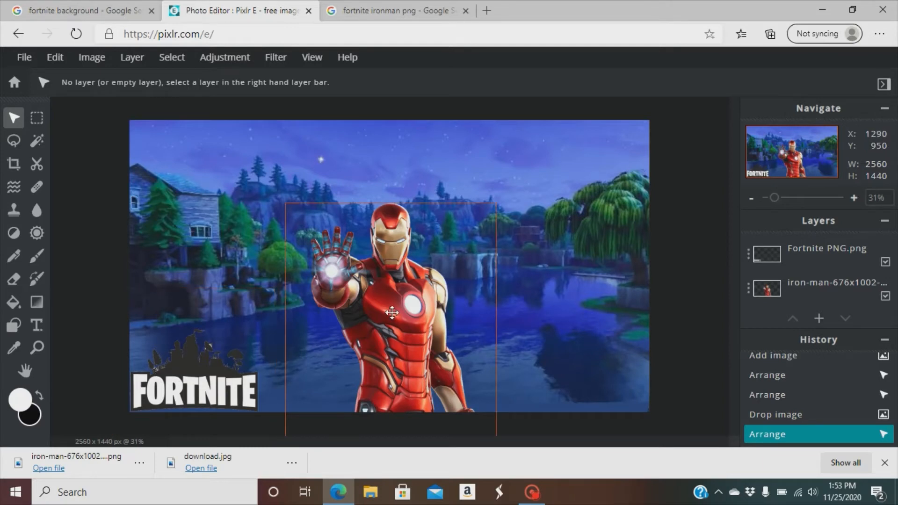
drag(392, 313, 396, 313)
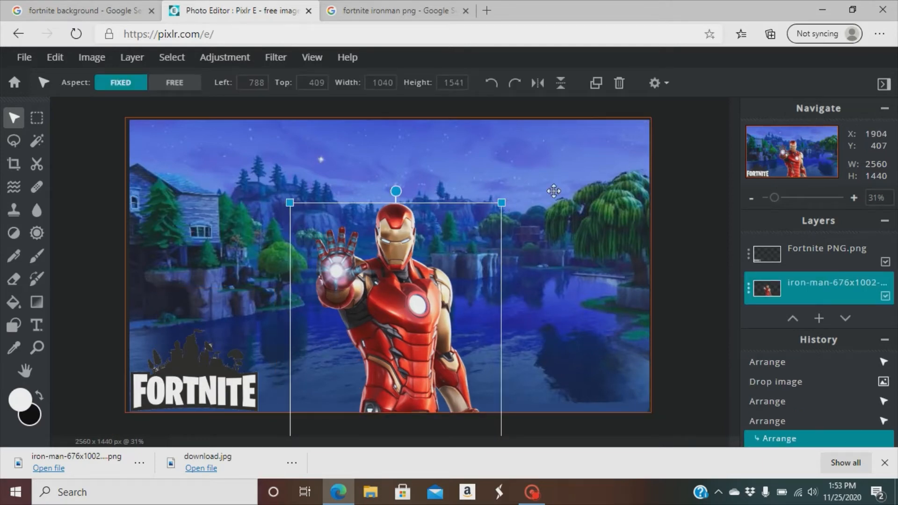
click(690, 172)
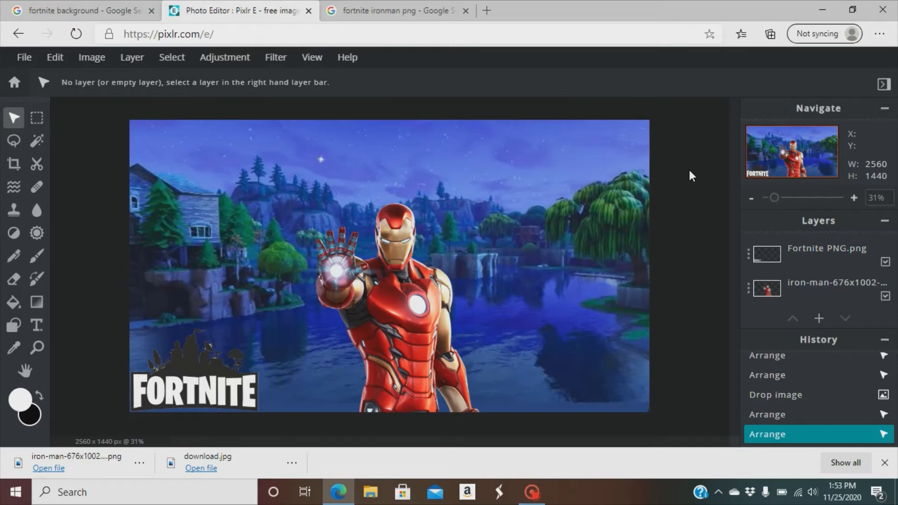
- Add a new text layer to the image and dismiss the advertisement covering the canvas
click(38, 326)
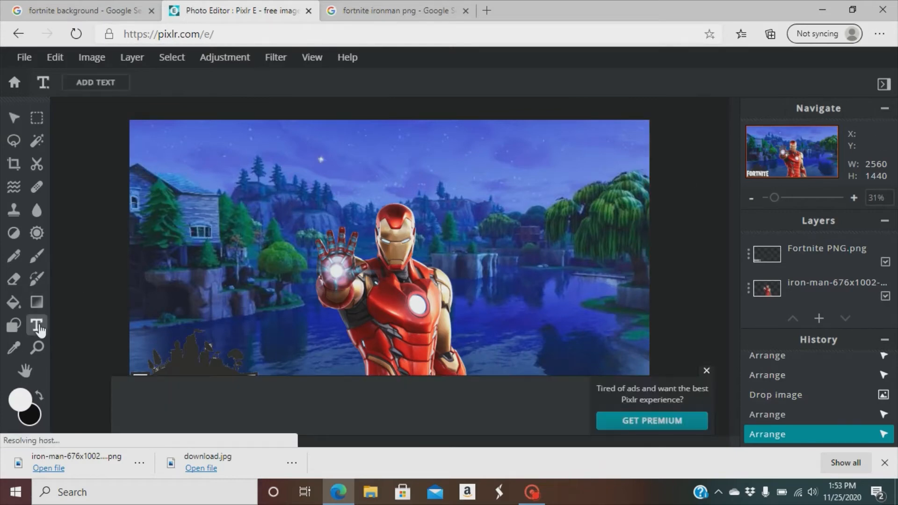
click(398, 163)
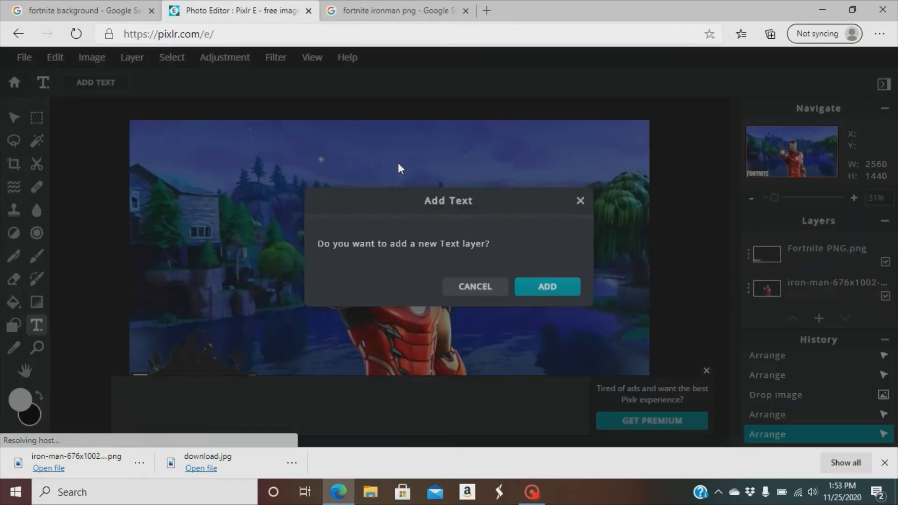
click(547, 287)
click(706, 373)
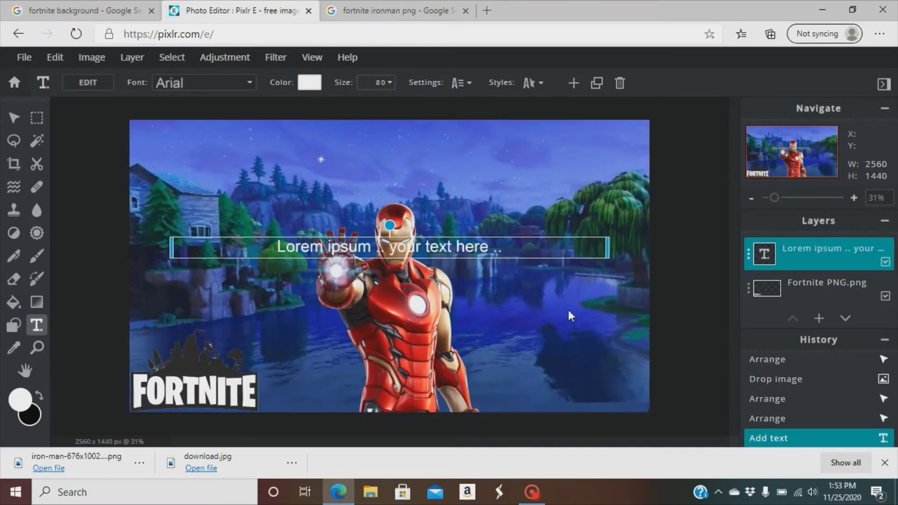
- Replace the placeholder text with "the best i've ever played" and commit the edit
double_click(447, 244)
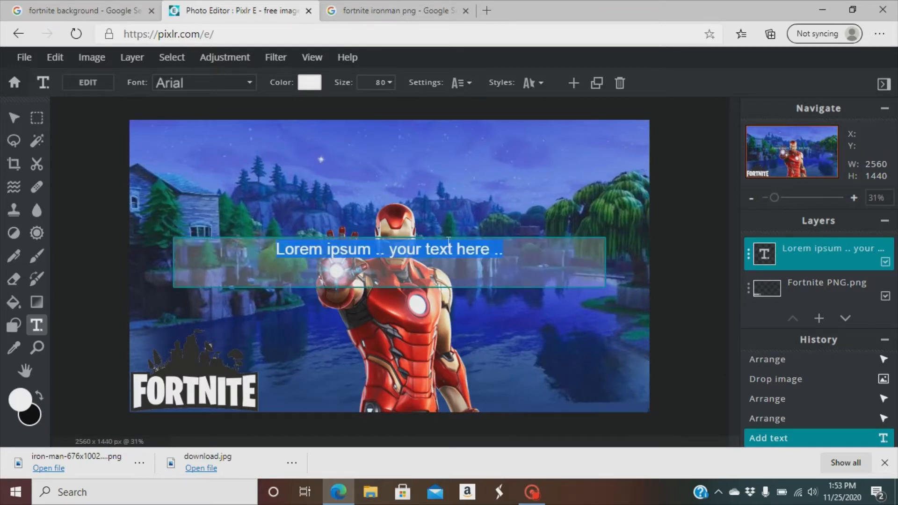
key(BackSpace)
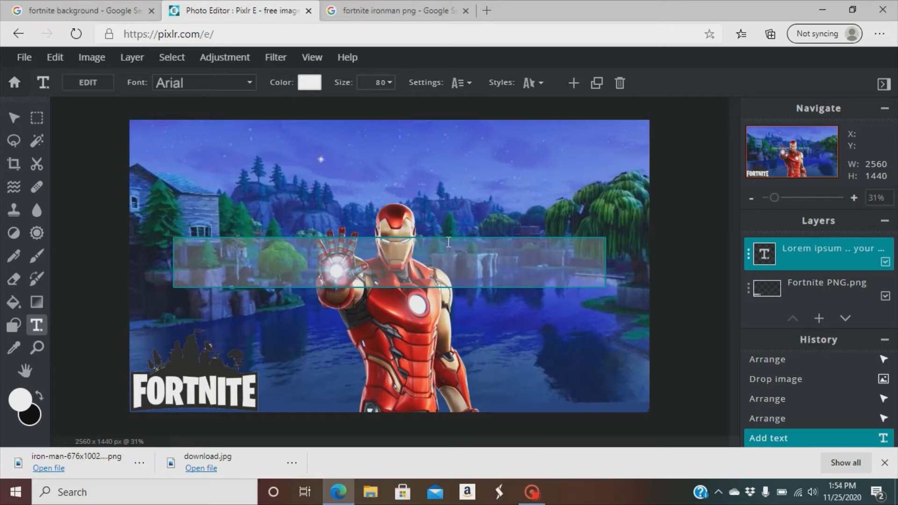
text(best i've e)
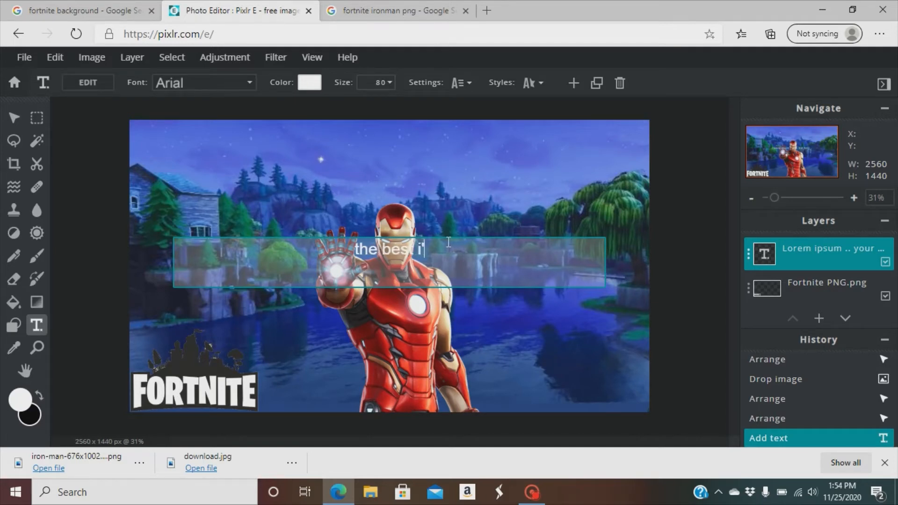
text(ver p)
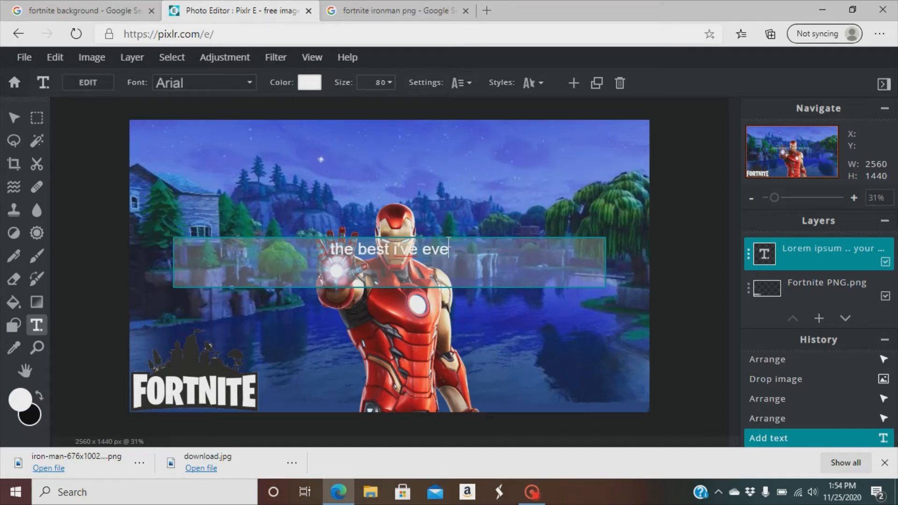
text(ay)
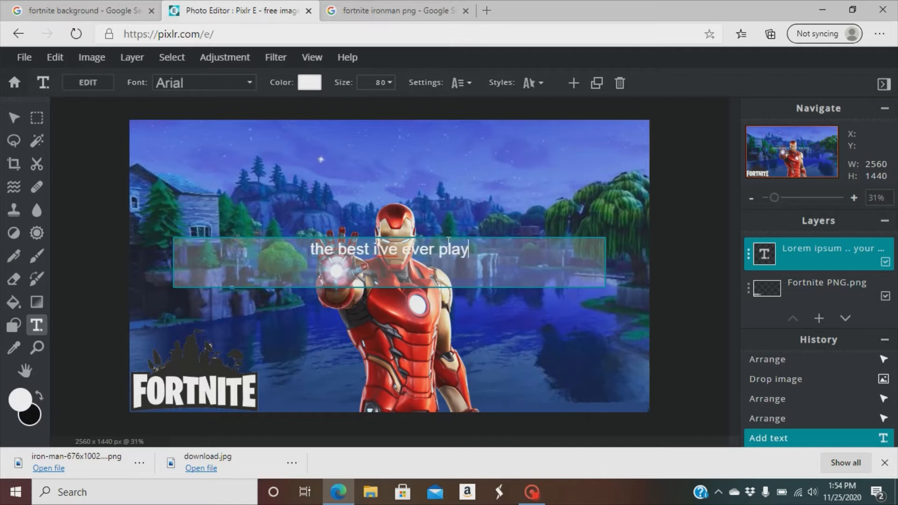
text(ed b)
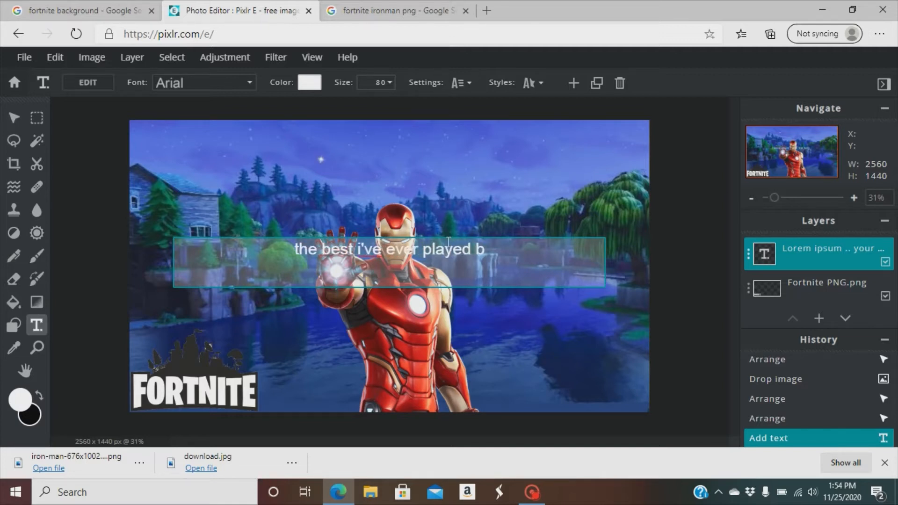
key(BackSpace)
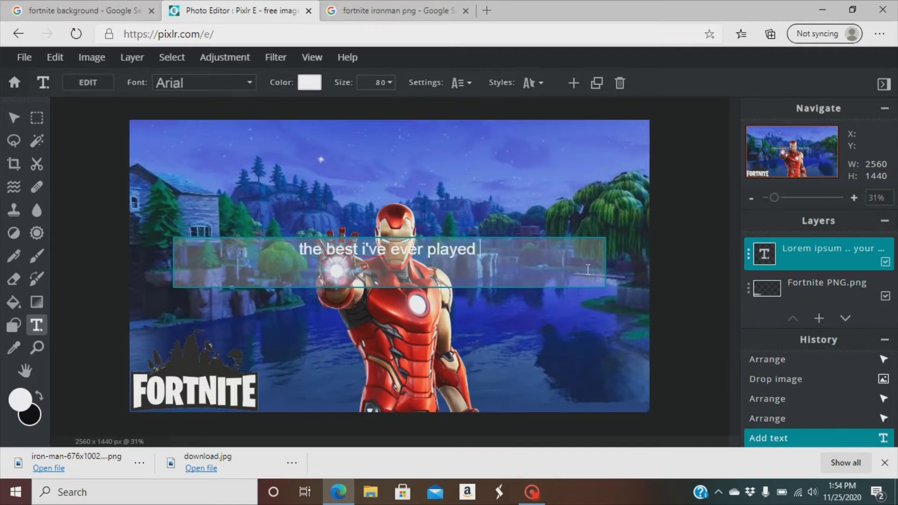
click(705, 212)
- Move the text layer to the upper edge of the canvas and set its font to Beornheard
drag(457, 240, 461, 130)
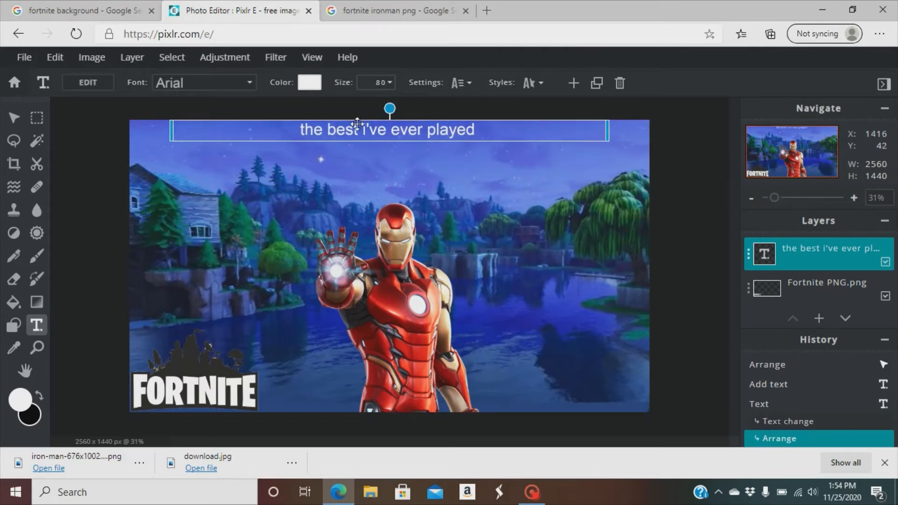
click(250, 83)
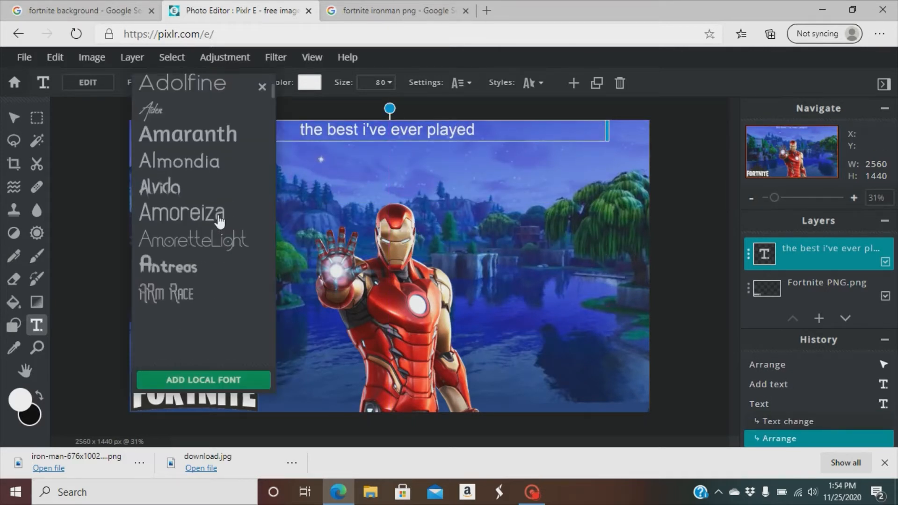
scroll(220, 217, down, 6)
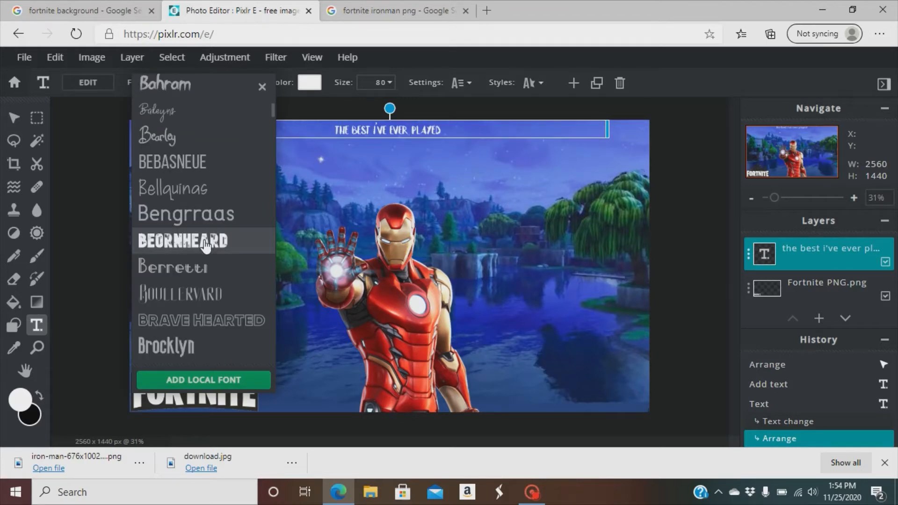
click(228, 240)
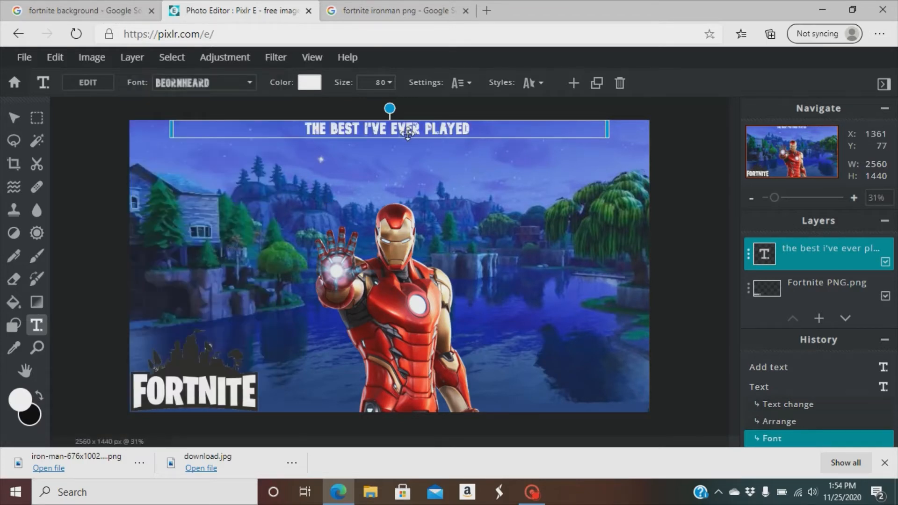
- Widen the text box on both sides to span the full canvas width and set the text size to 192
drag(608, 130, 650, 135)
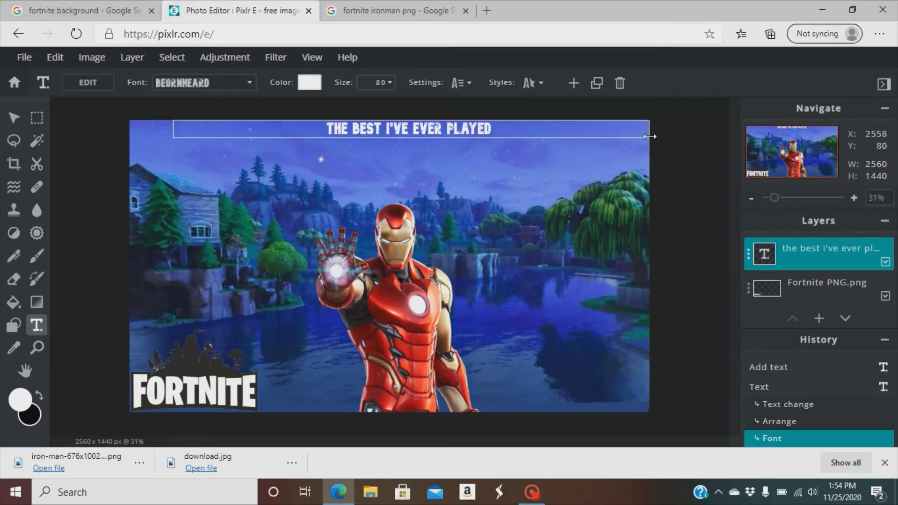
drag(171, 129, 128, 138)
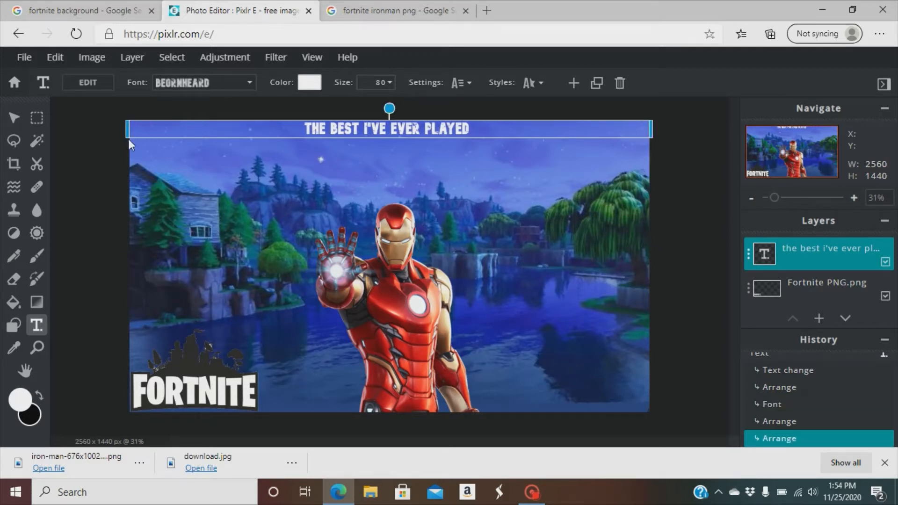
click(381, 82)
drag(291, 113, 303, 114)
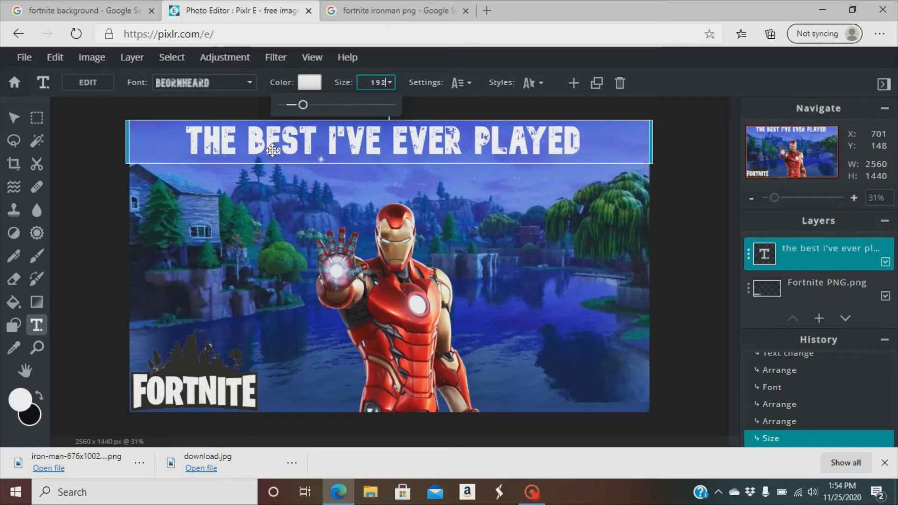
click(273, 150)
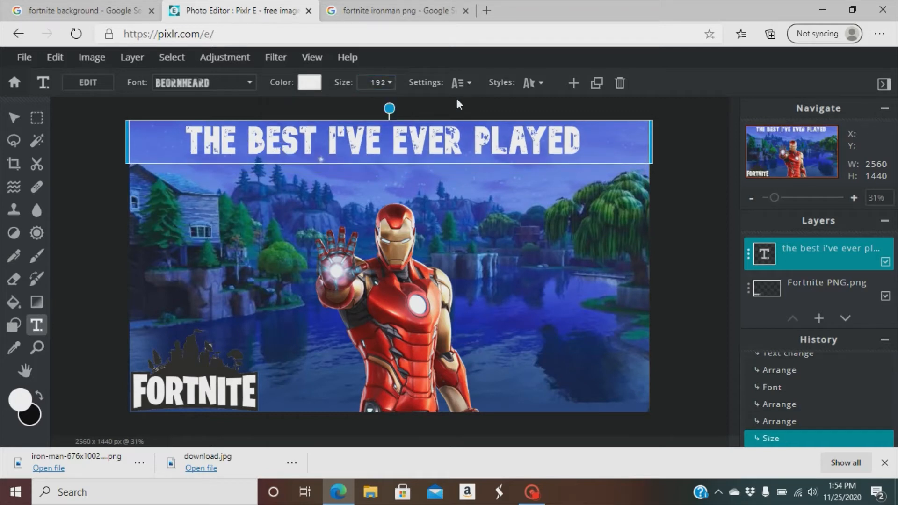
- Turn on the title text's outline, color it black, and set the outline size to 5
click(533, 85)
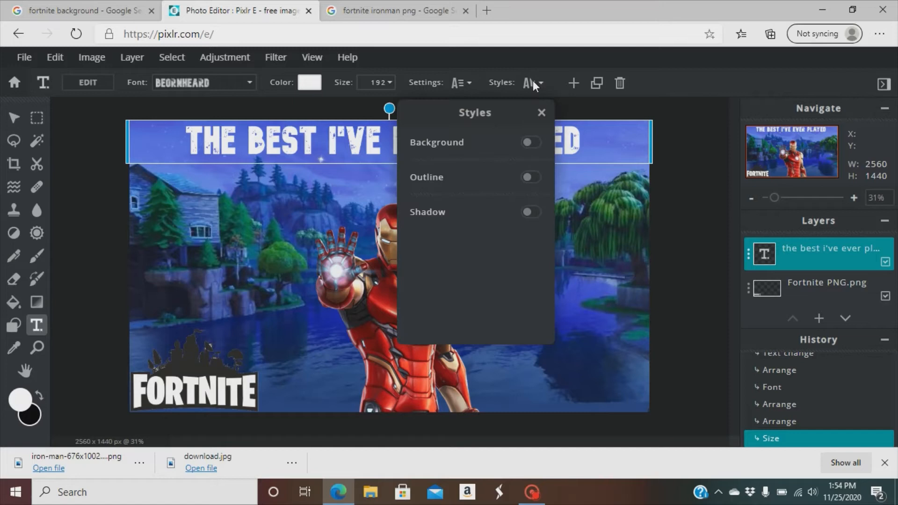
click(532, 178)
click(526, 200)
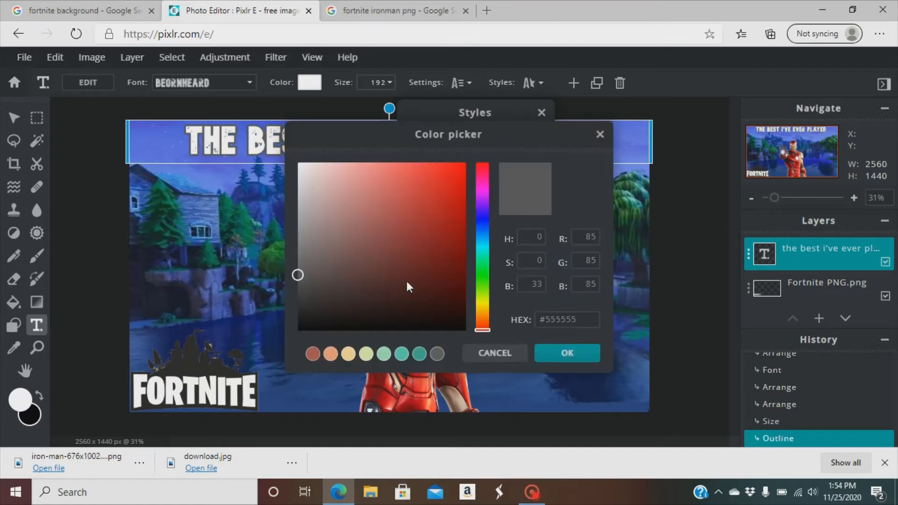
click(298, 329)
click(562, 368)
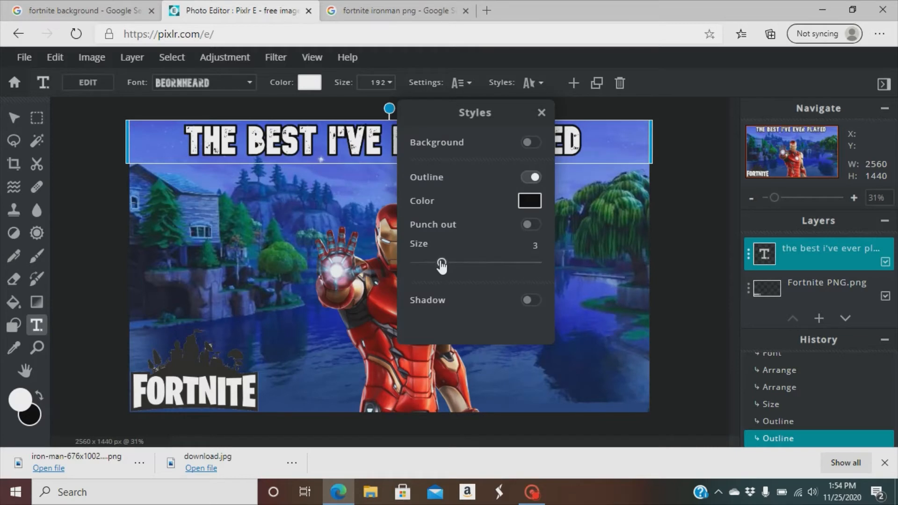
drag(442, 265, 464, 266)
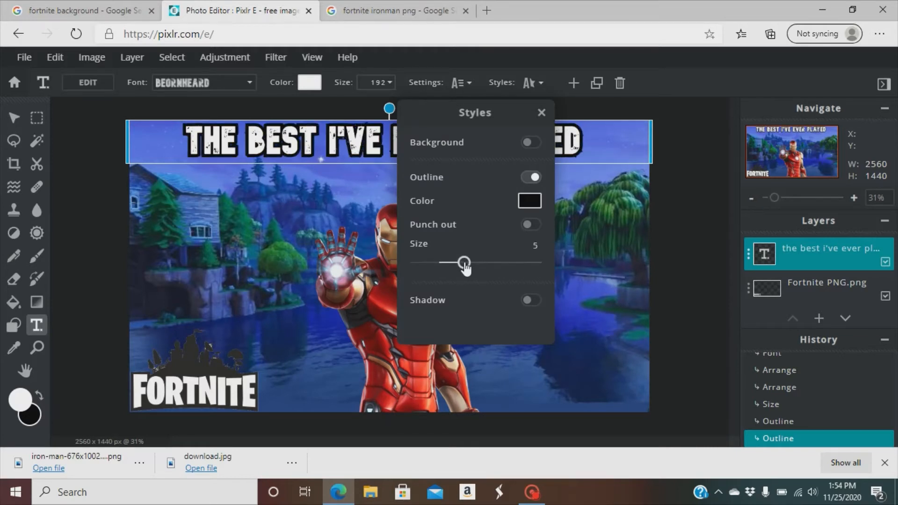
- Turn on the title text's shadow with near-white color #FCFCFC, then close the styles and deselect the text
click(537, 302)
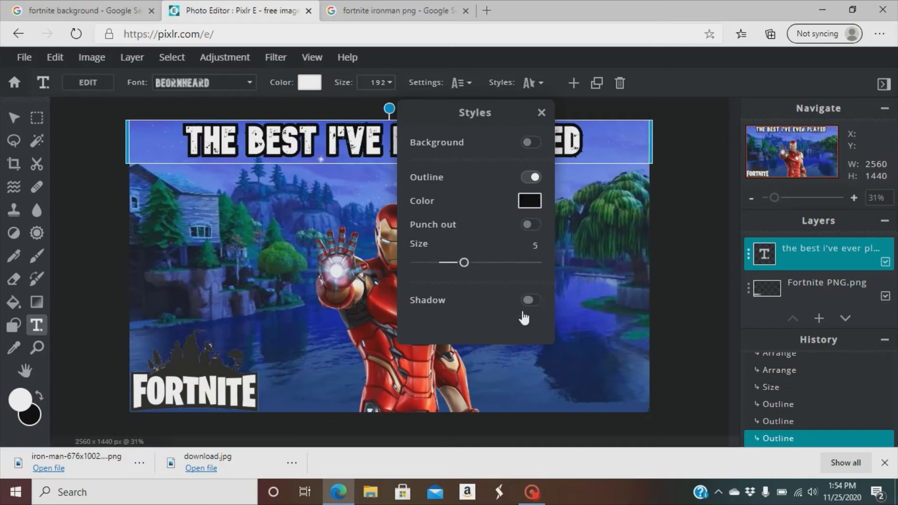
click(530, 324)
drag(336, 195, 287, 169)
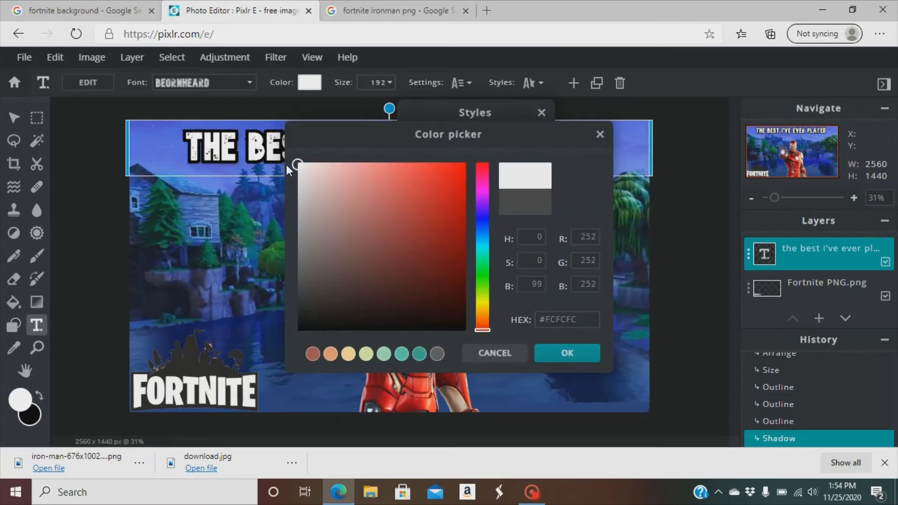
click(568, 353)
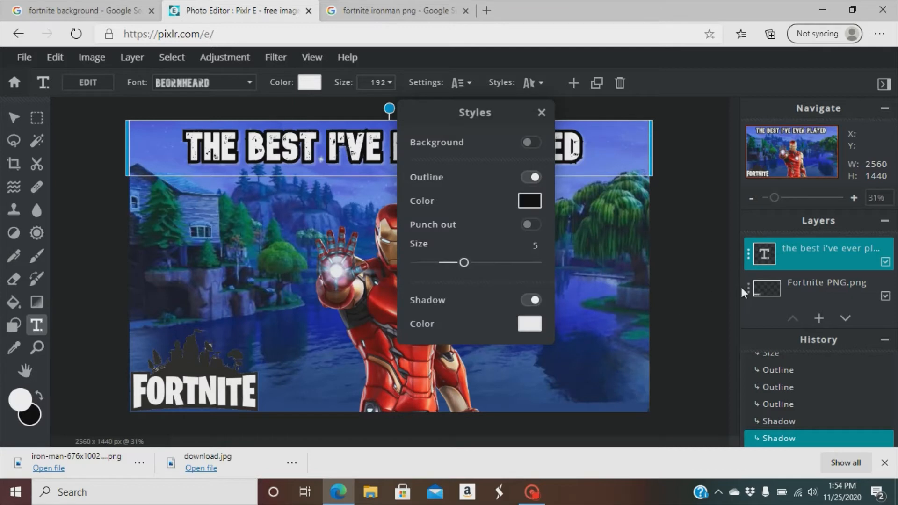
click(707, 271)
click(707, 180)
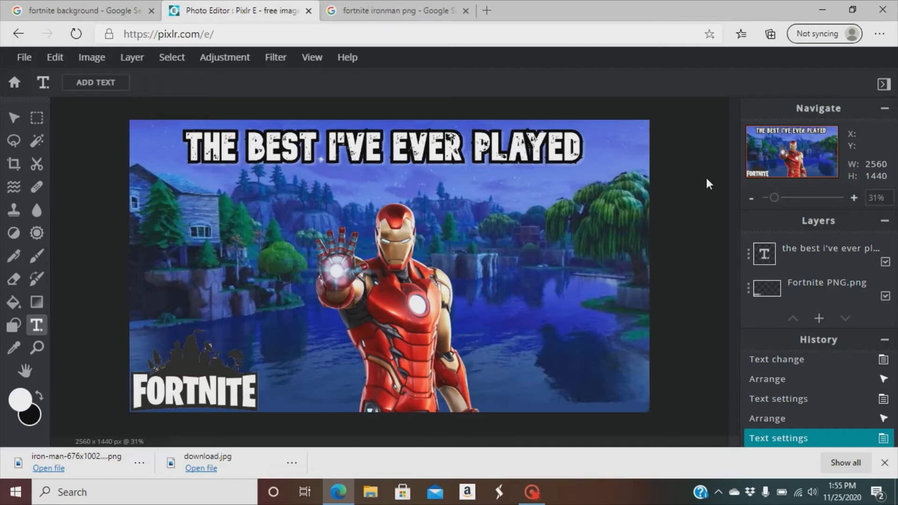
click(557, 166)
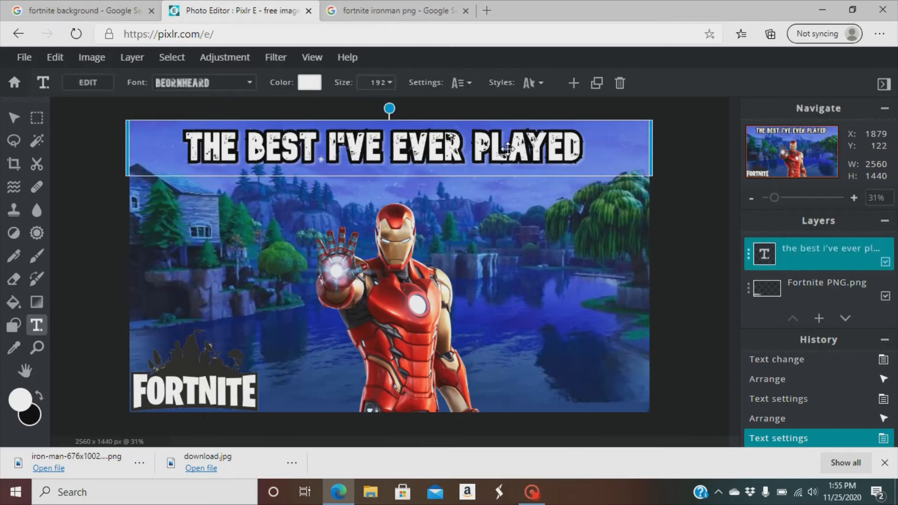
click(342, 298)
click(348, 294)
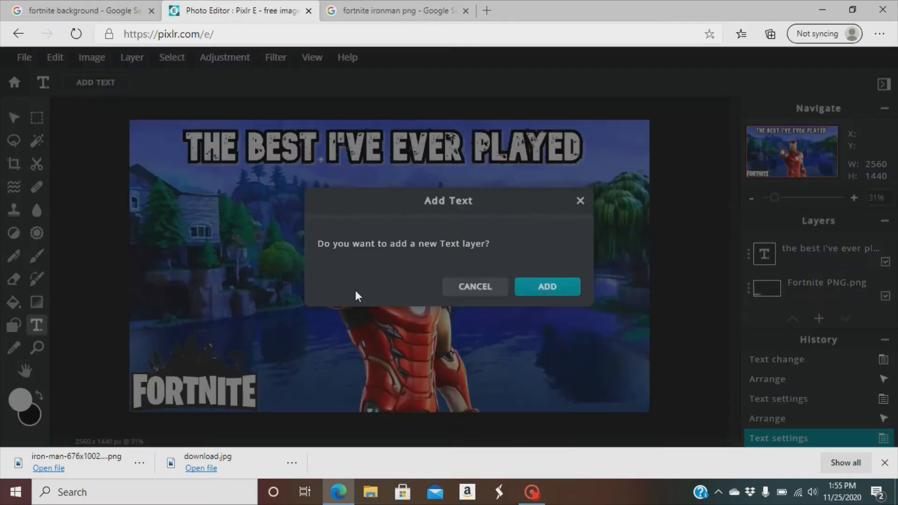
click(452, 295)
- Center the Iron Man layer horizontally at about 760 px from the canvas's left edge, lower it slightly, and deselect everything
click(13, 119)
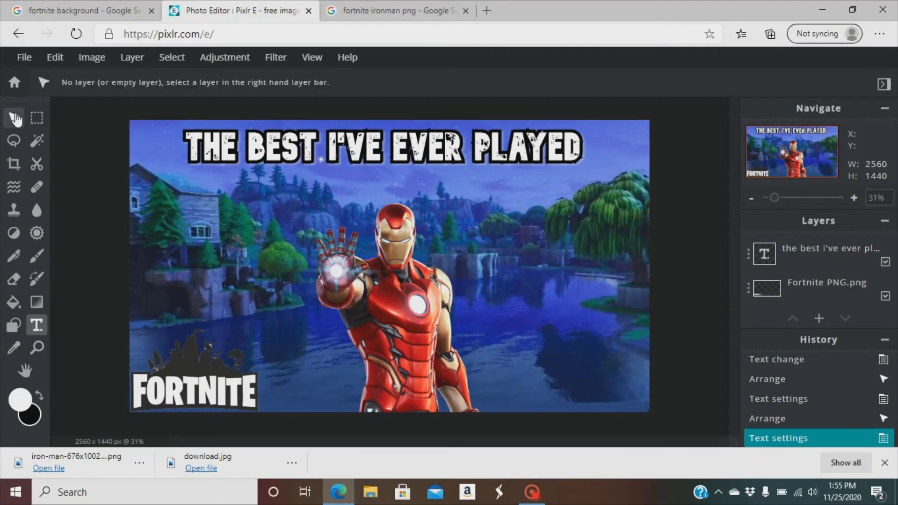
drag(424, 304, 417, 303)
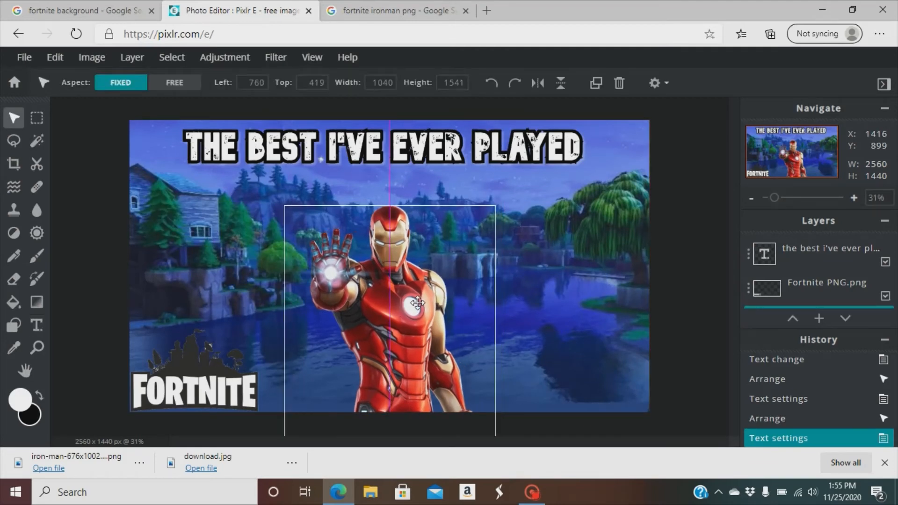
mouse_move(391, 266)
mouse_down()
mouse_move(449, 261)
mouse_move(388, 268)
mouse_up()
mouse_move(418, 139)
mouse_down()
mouse_move(437, 139)
mouse_move(419, 139)
mouse_up()
click(697, 233)
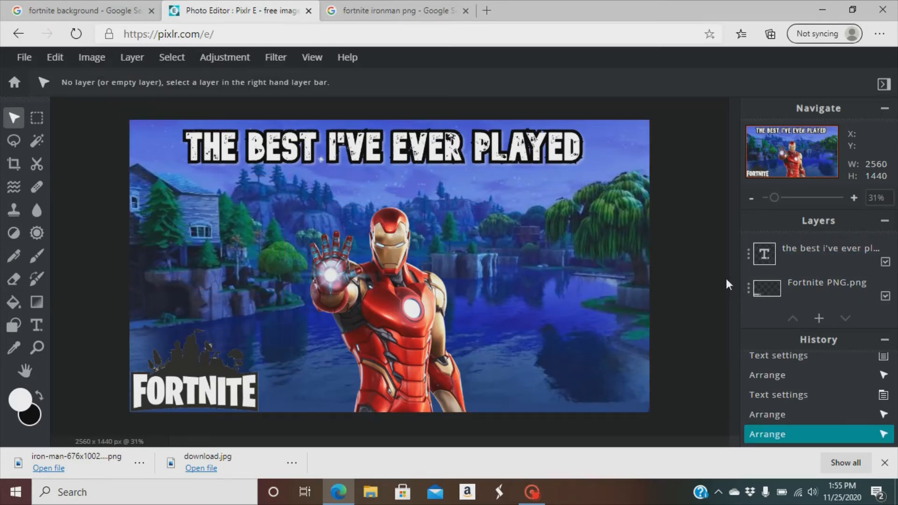
- Reposition the Fortnite logo at about -71 px left and 826 px from the top, and restore down the browser window to expose the desktop
drag(241, 367, 205, 355)
click(852, 10)
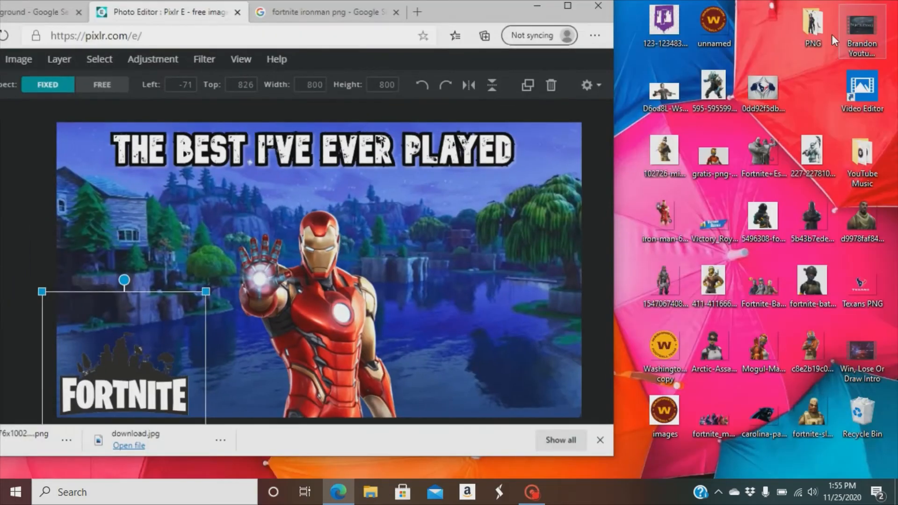
- Add the purple Fortnite emblem image from the desktop as a layer and place it in the canvas's upper-right area, maximizing the browser window
drag(664, 22, 363, 213)
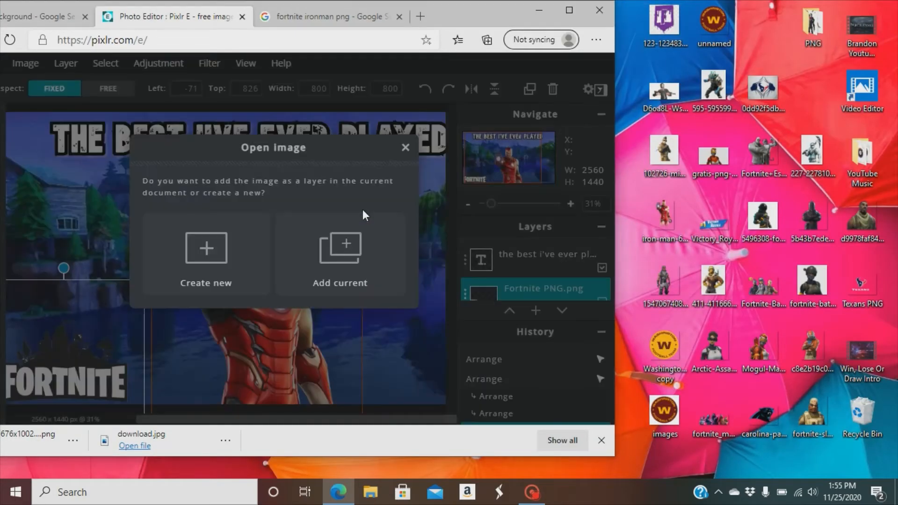
click(342, 250)
click(569, 10)
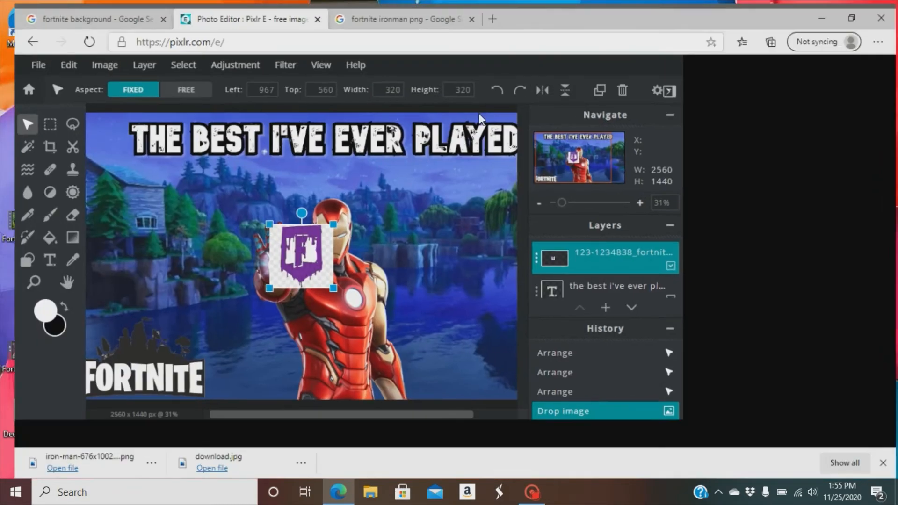
drag(367, 248, 588, 205)
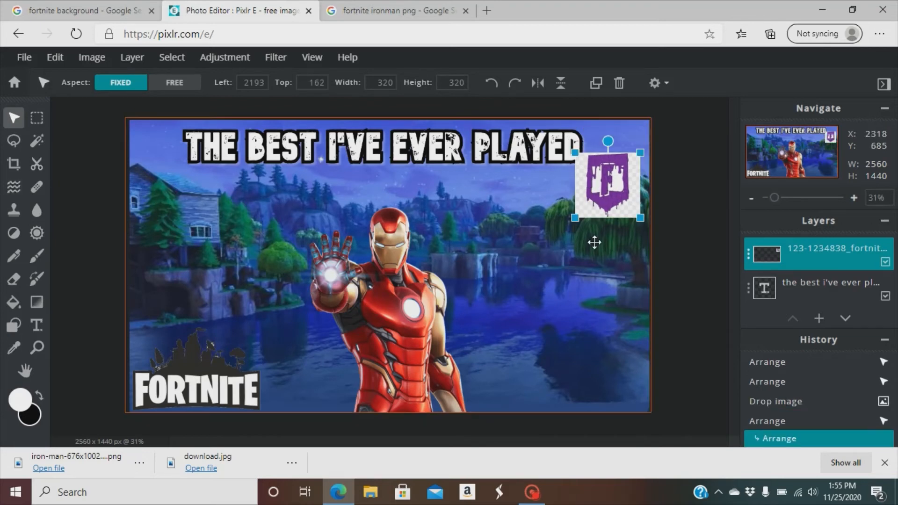
- Remove the checkered background around the purple emblem with the Magic wand, deselect, and dismiss the advertisement
click(33, 144)
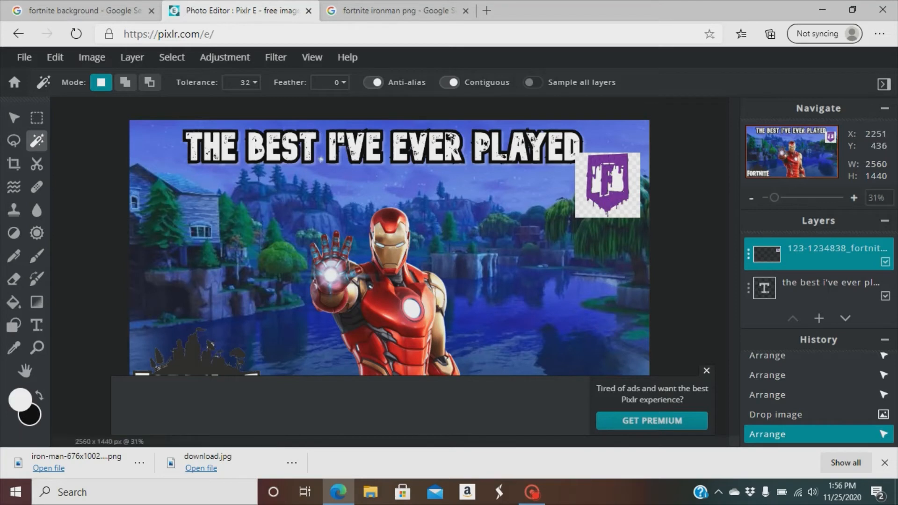
click(587, 218)
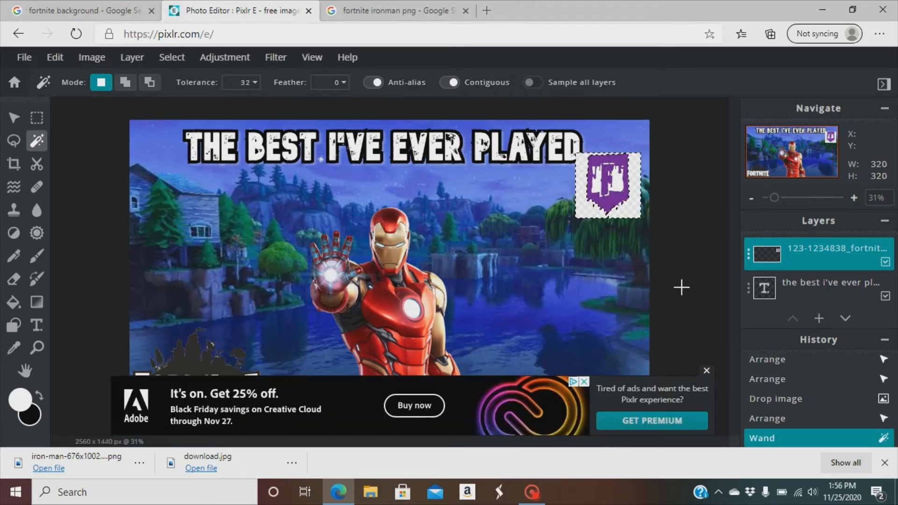
key(Delete)
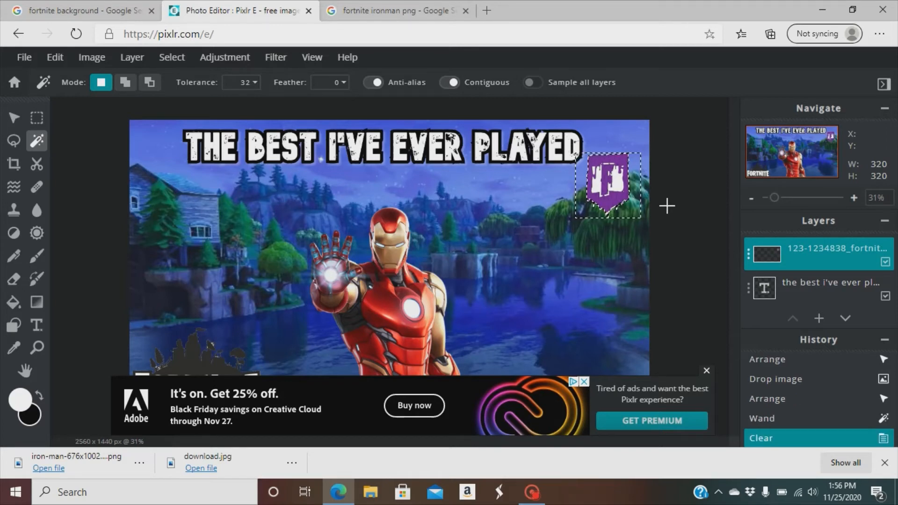
key(ctrl+d)
click(706, 370)
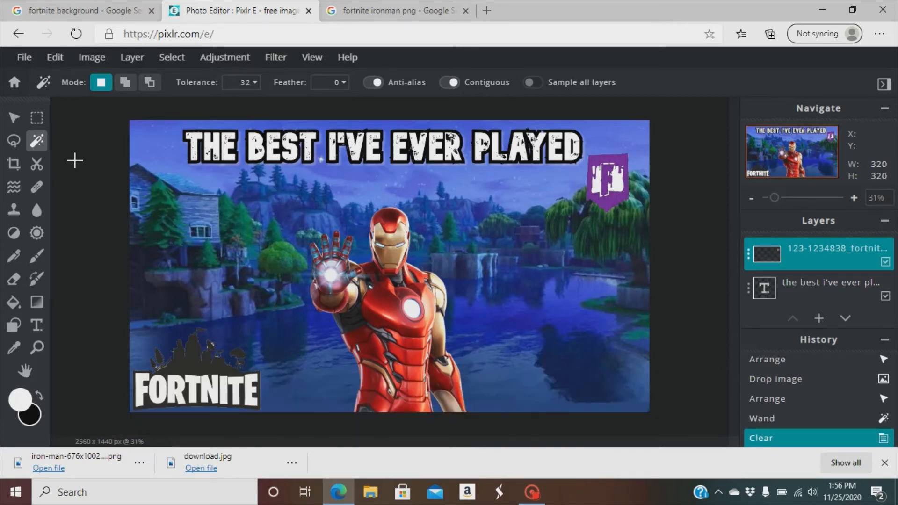
- Move the purple emblem into the canvas's upper-right corner and shift the Fortnite logo to about -336 px left and 690 px from the top
click(14, 120)
drag(618, 196, 634, 144)
drag(199, 367, 145, 347)
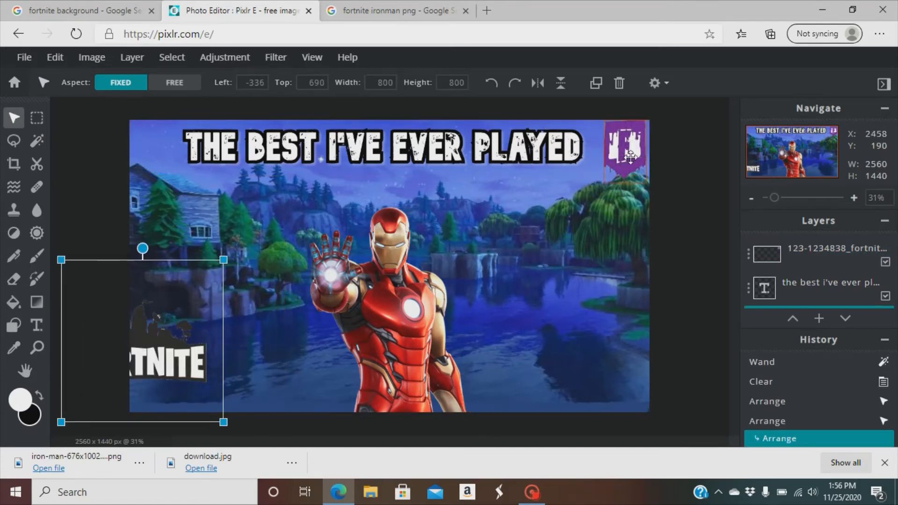
- Try the purple emblem in the canvas's lower-right corner at about 419 by 619 px, and delete its layer
drag(624, 152, 632, 384)
drag(602, 350, 559, 287)
right_click(589, 331)
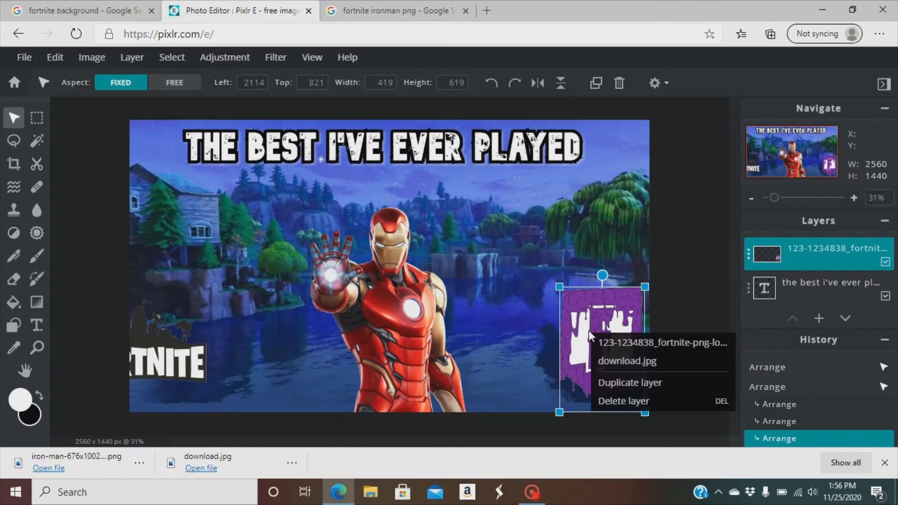
click(622, 401)
- Move the Fortnite logo to the canvas's lower-left corner at about -80 px left and 832 px from the top, and deselect it
drag(184, 334, 211, 357)
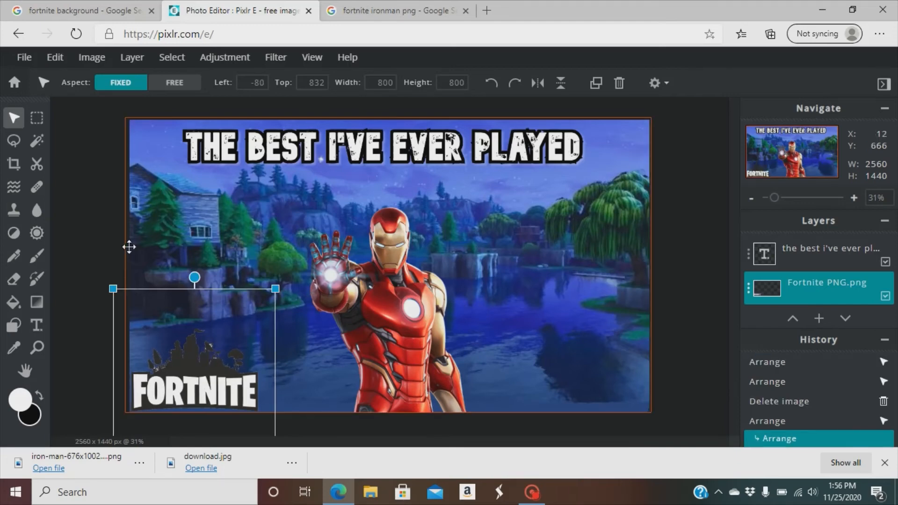
click(72, 225)
scroll(123, 249, up, 1)
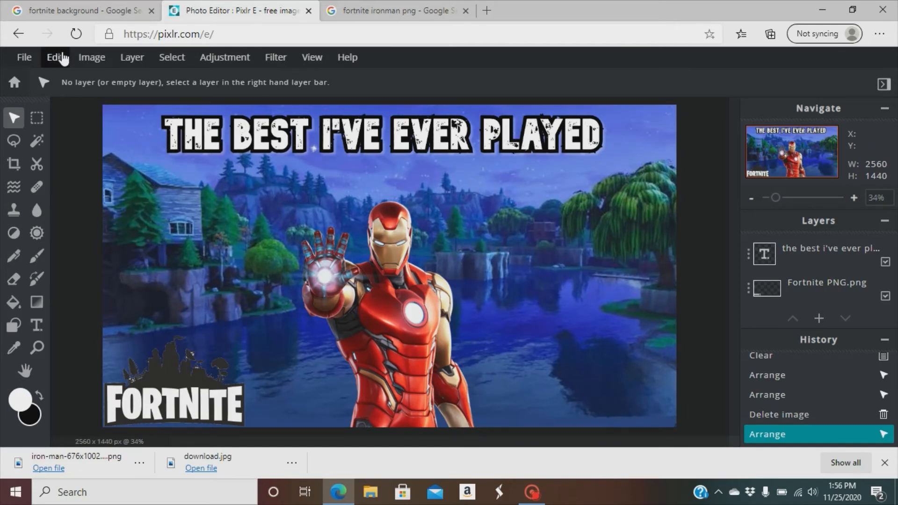
- Download the image as fortnie.jpg in JPG format at 100% quality and close the save dialog
click(24, 59)
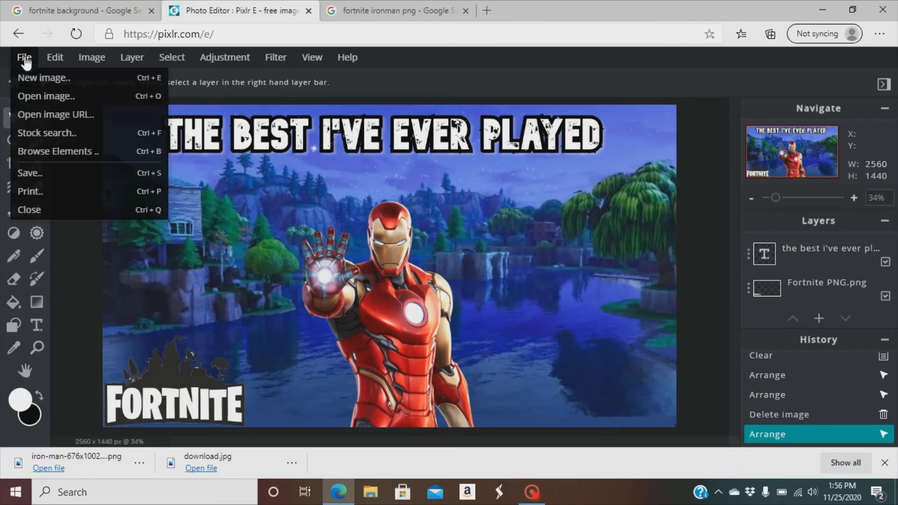
click(37, 173)
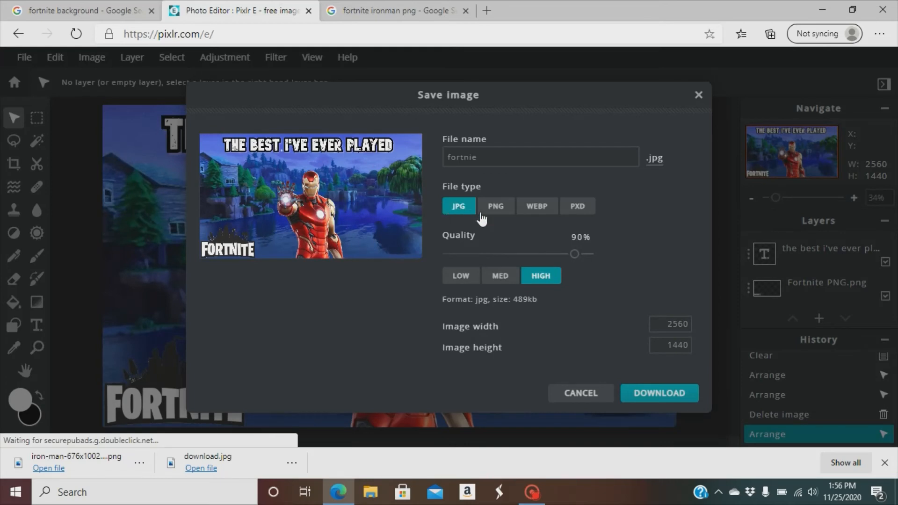
drag(576, 254, 606, 244)
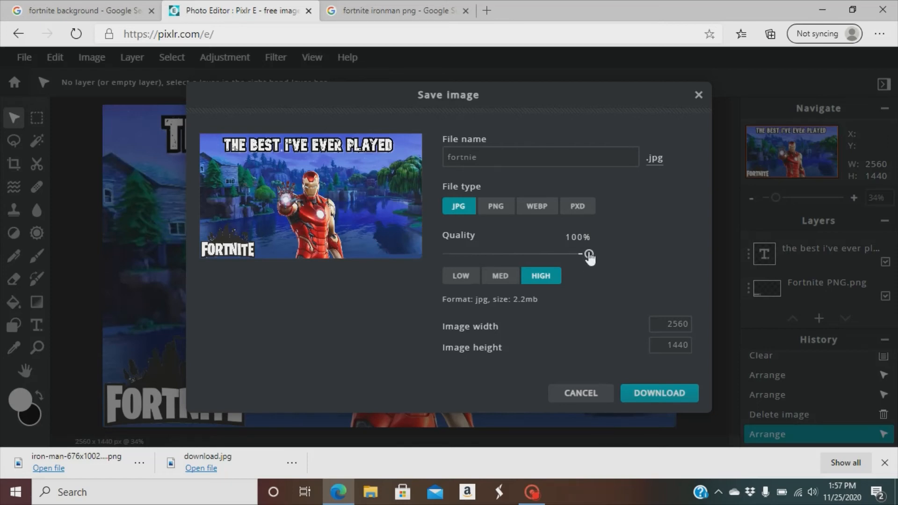
drag(589, 257, 588, 262)
click(649, 396)
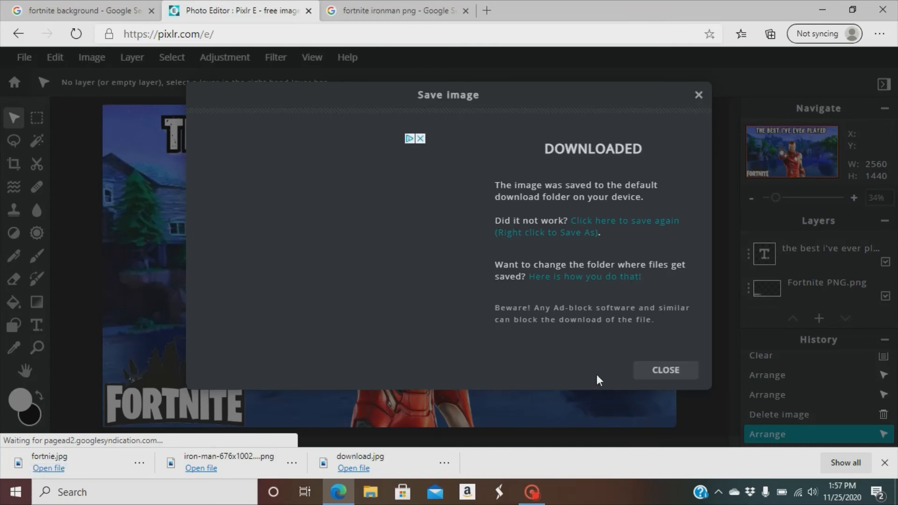
click(665, 370)
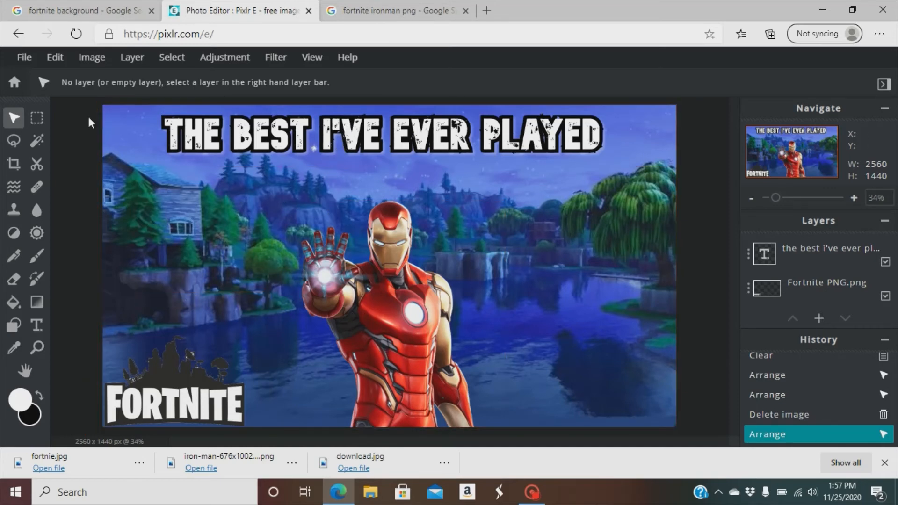
- Open the fortnie image from the Downloads folder in Photos and examine the finished picture, flipping between it and the adjacent image
click(370, 493)
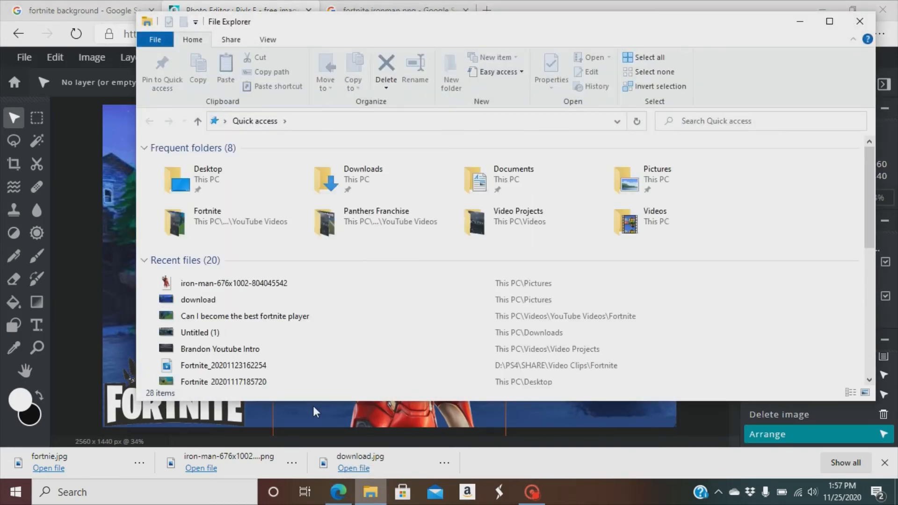
double_click(380, 165)
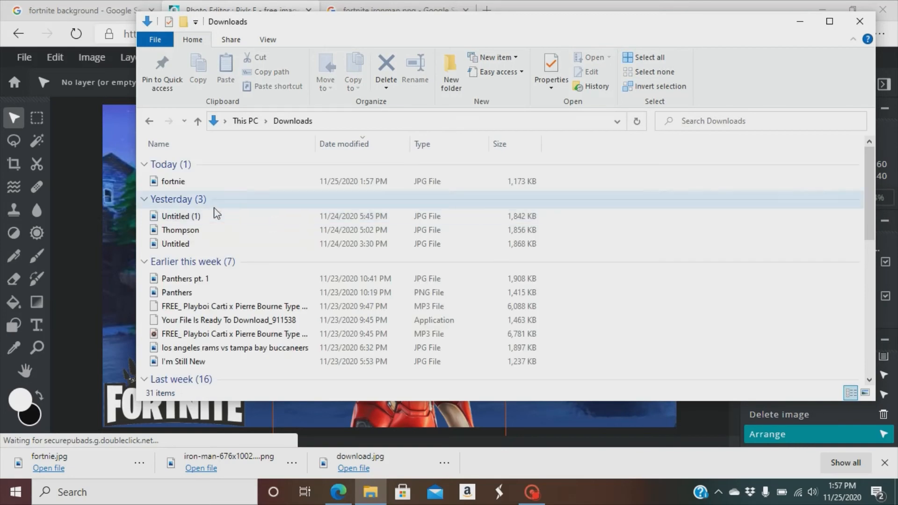
double_click(178, 181)
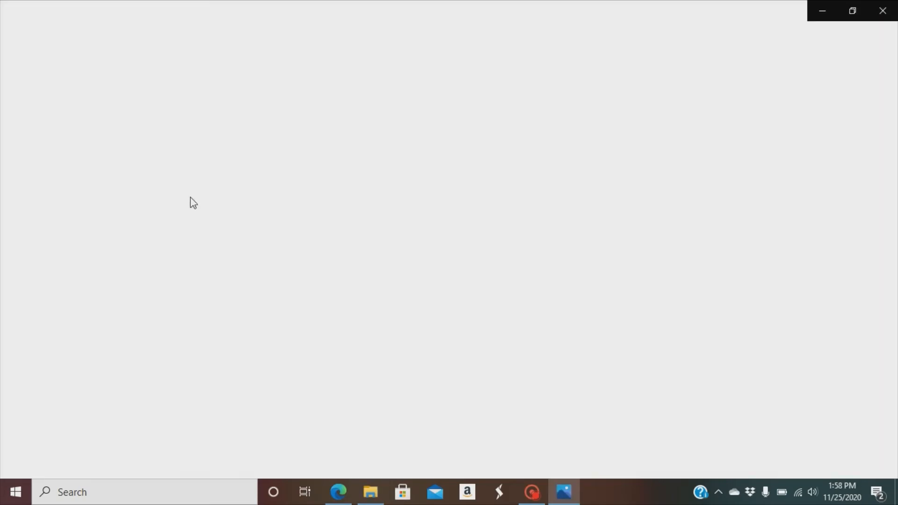
key(Right)
key(Left)
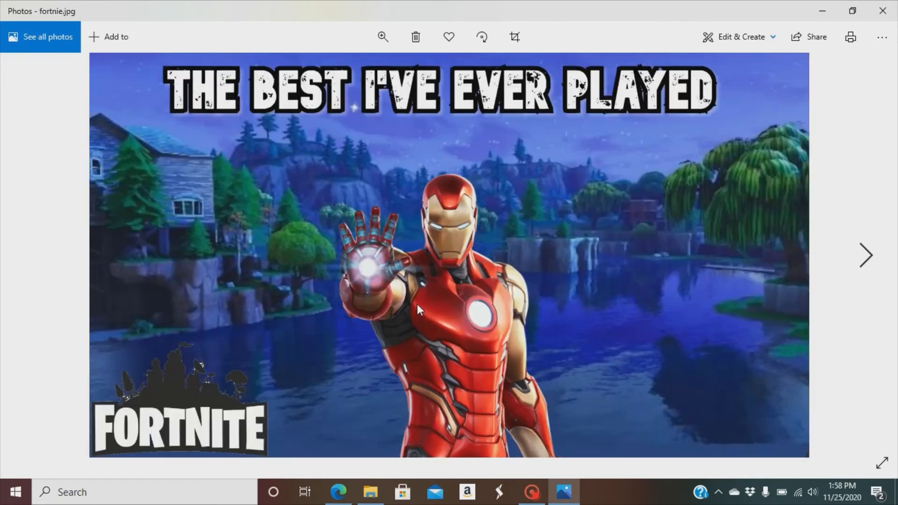
key(Right)
key(Left)
key(Right)
key(Left)
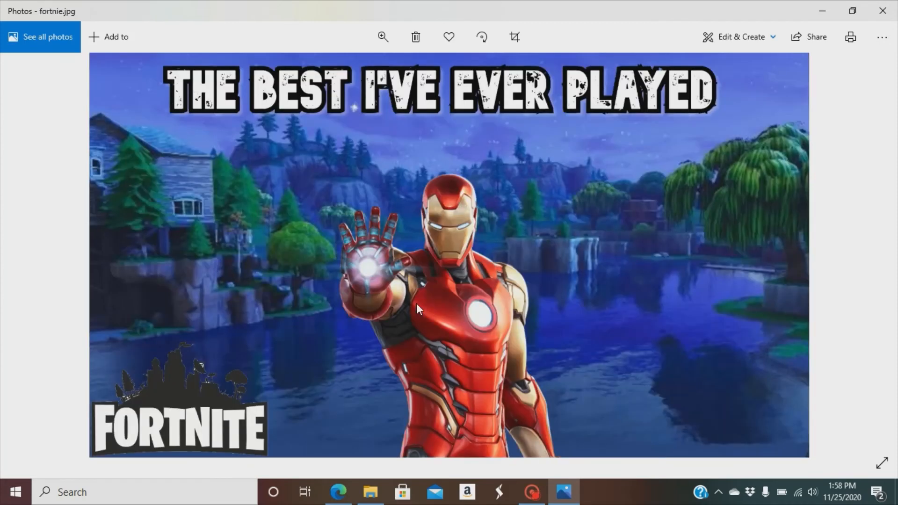